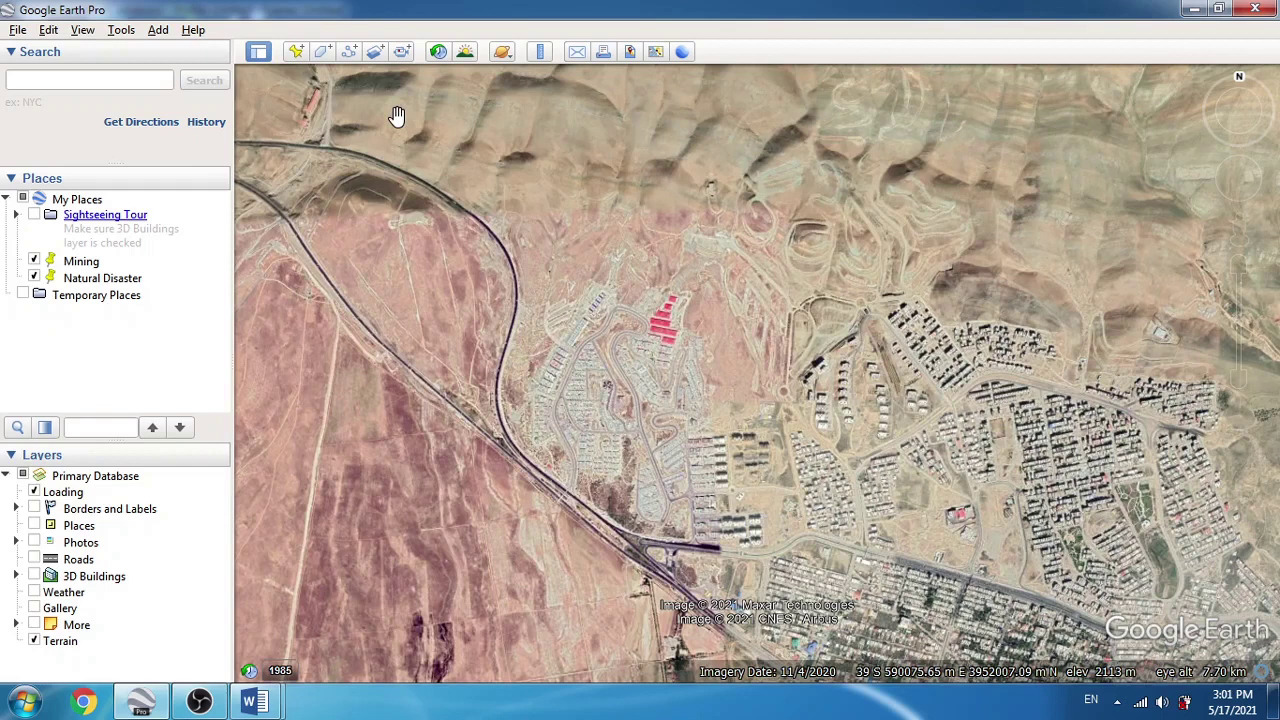
Turn on historical imagery and rewind the time slider to the town's 2002 imagery
{"action": "left_click", "coordinate": [437, 53]}
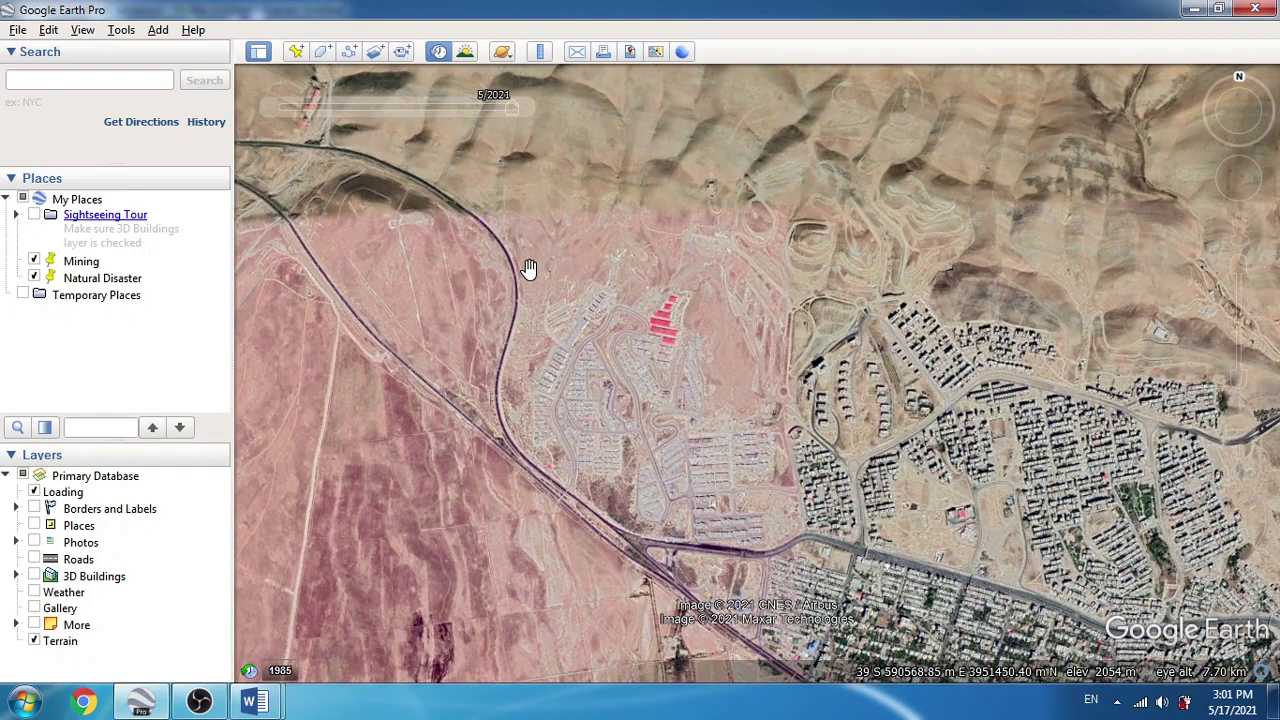
{"action": "mouse_move", "coordinate": [440, 114]}
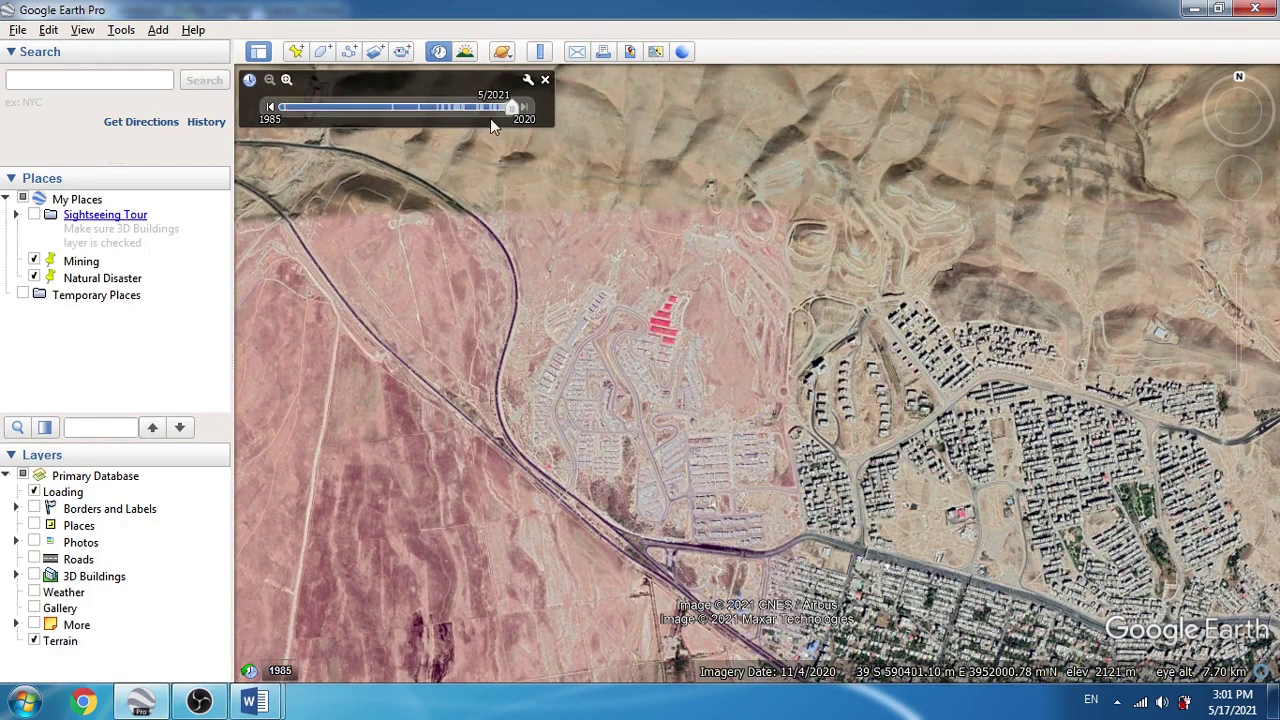
{"action": "left_click_drag", "start_coordinate": [510, 108], "coordinate": [397, 130]}
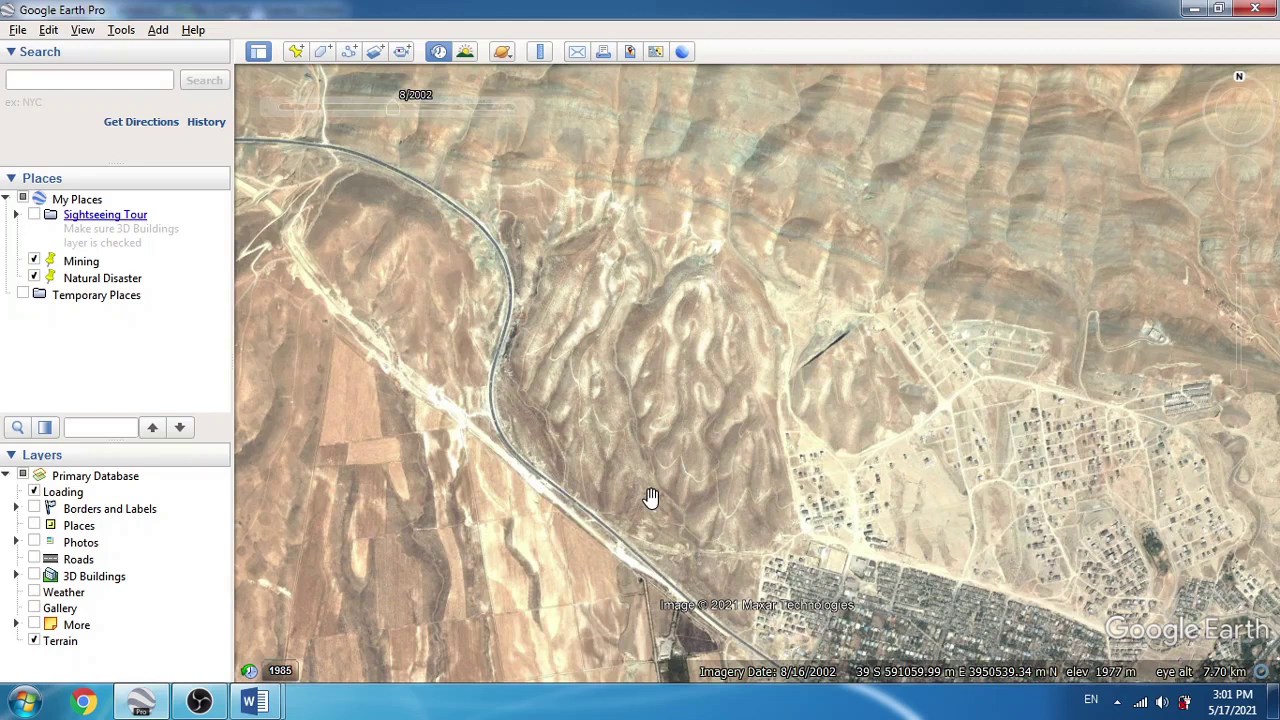
{"action": "scroll", "coordinate": [650, 497], "scroll_direction": "up", "scroll_amount": 2}
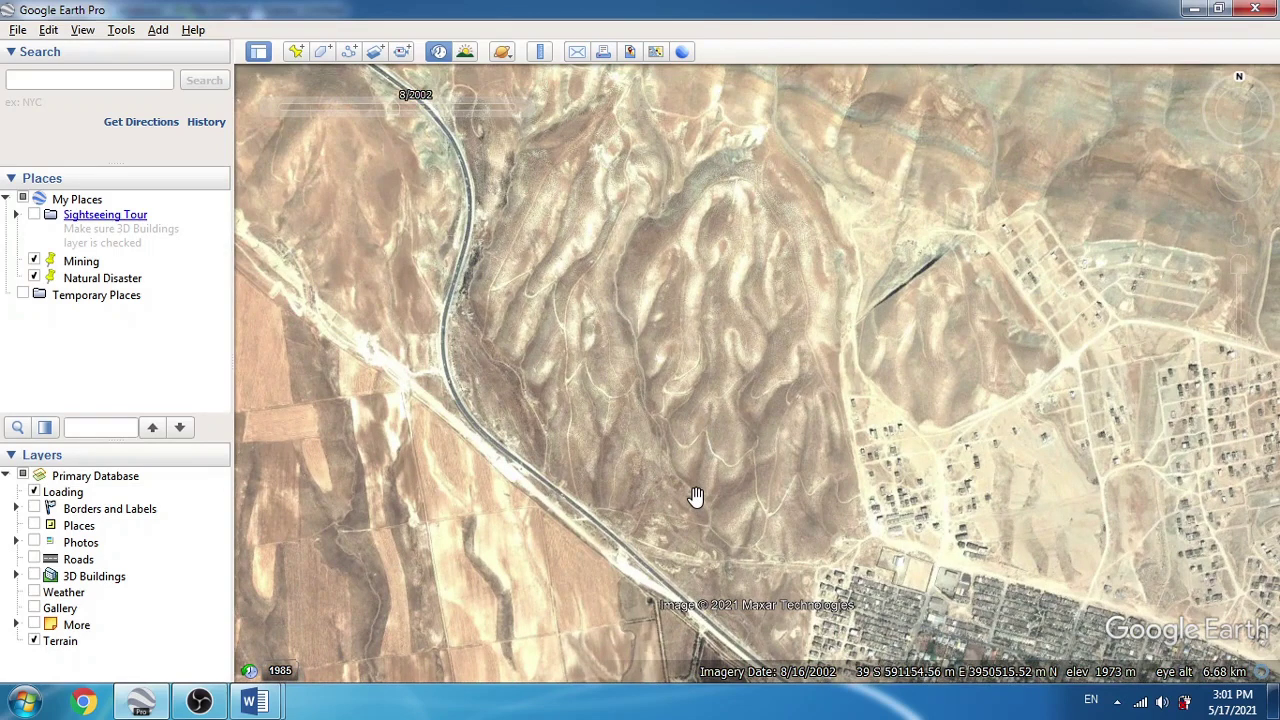
Step the town imagery through 2006, 2009 and 2010, then move to 11/2020
{"action": "left_click", "coordinate": [522, 107]}
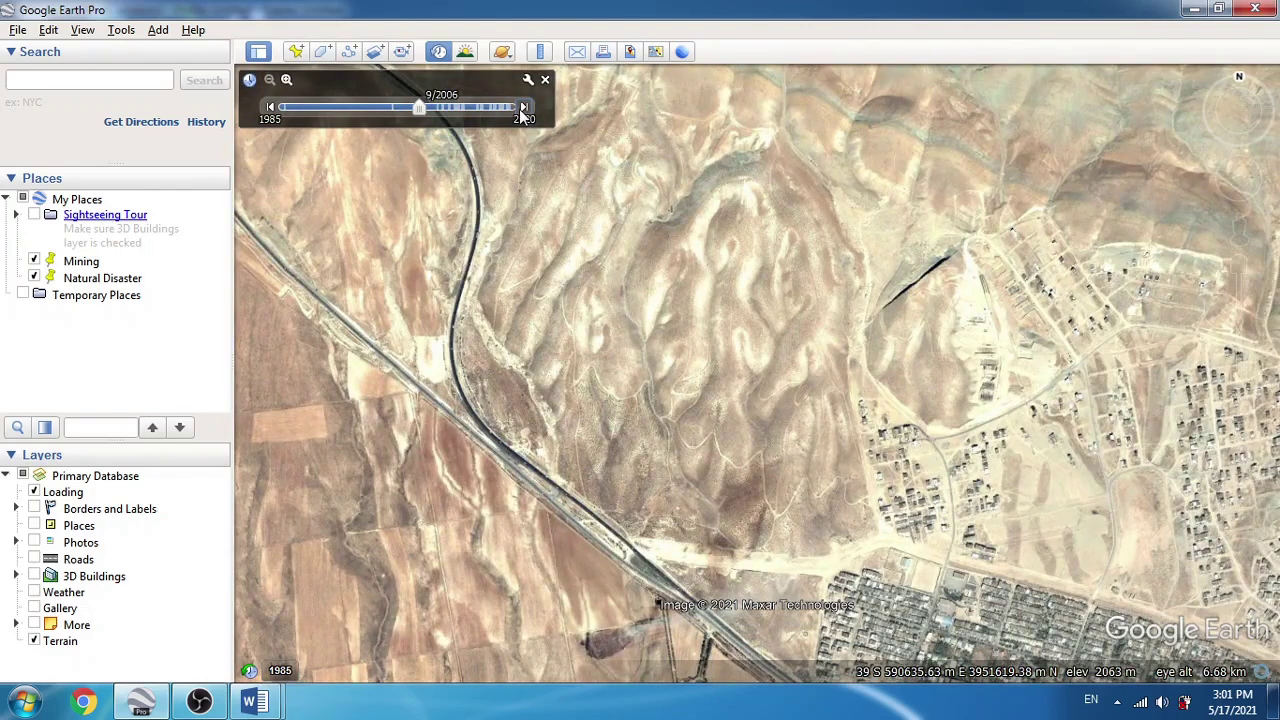
{"action": "left_click", "coordinate": [522, 108]}
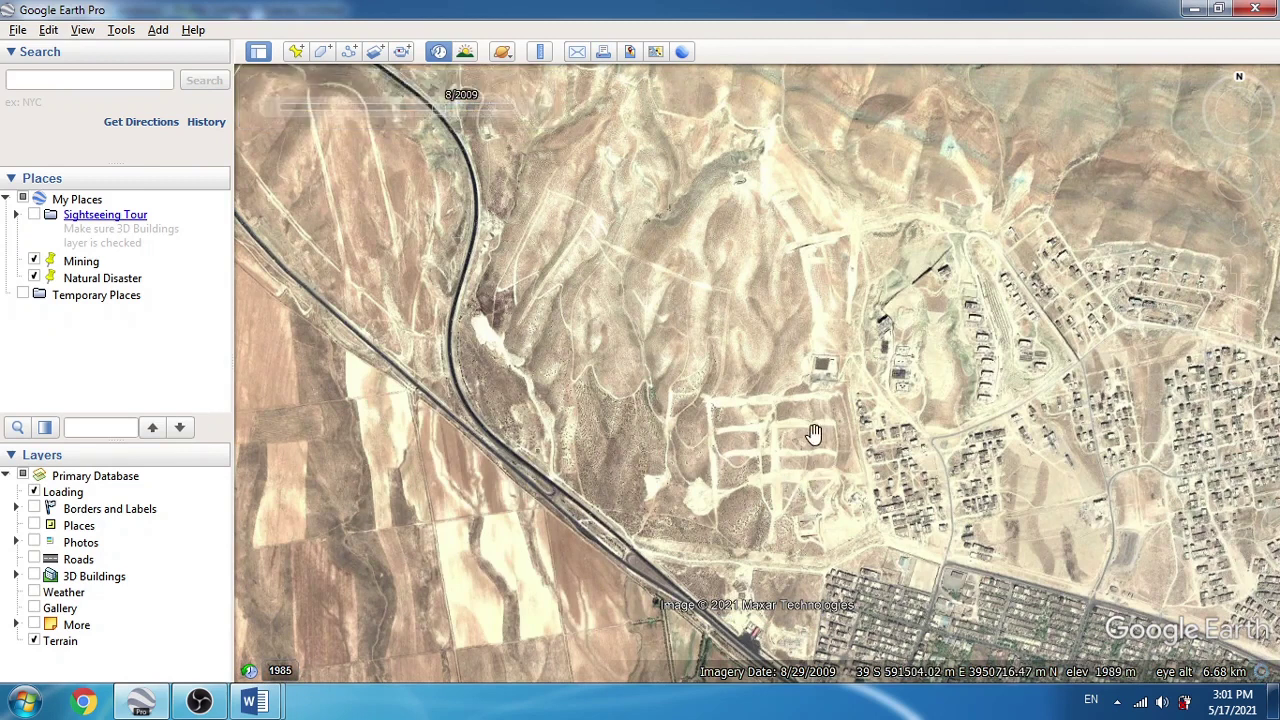
{"action": "left_click", "coordinate": [525, 107]}
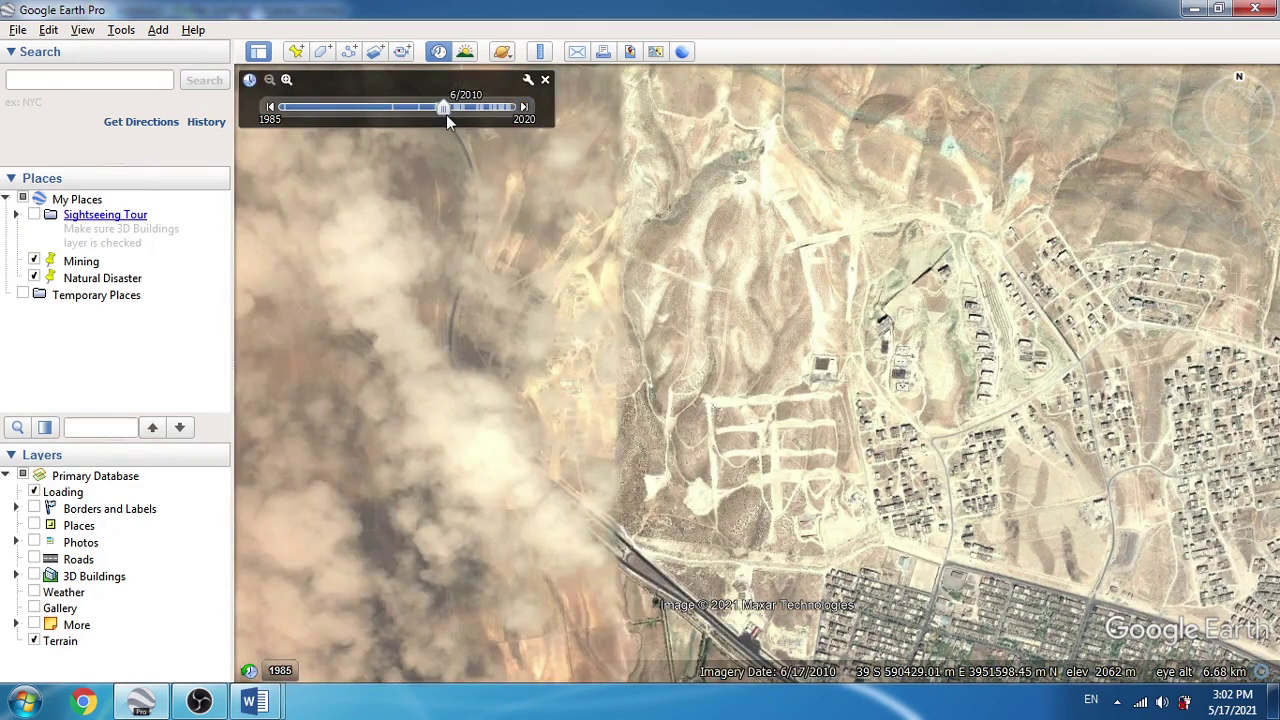
{"action": "left_click_drag", "start_coordinate": [447, 110], "coordinate": [523, 117]}
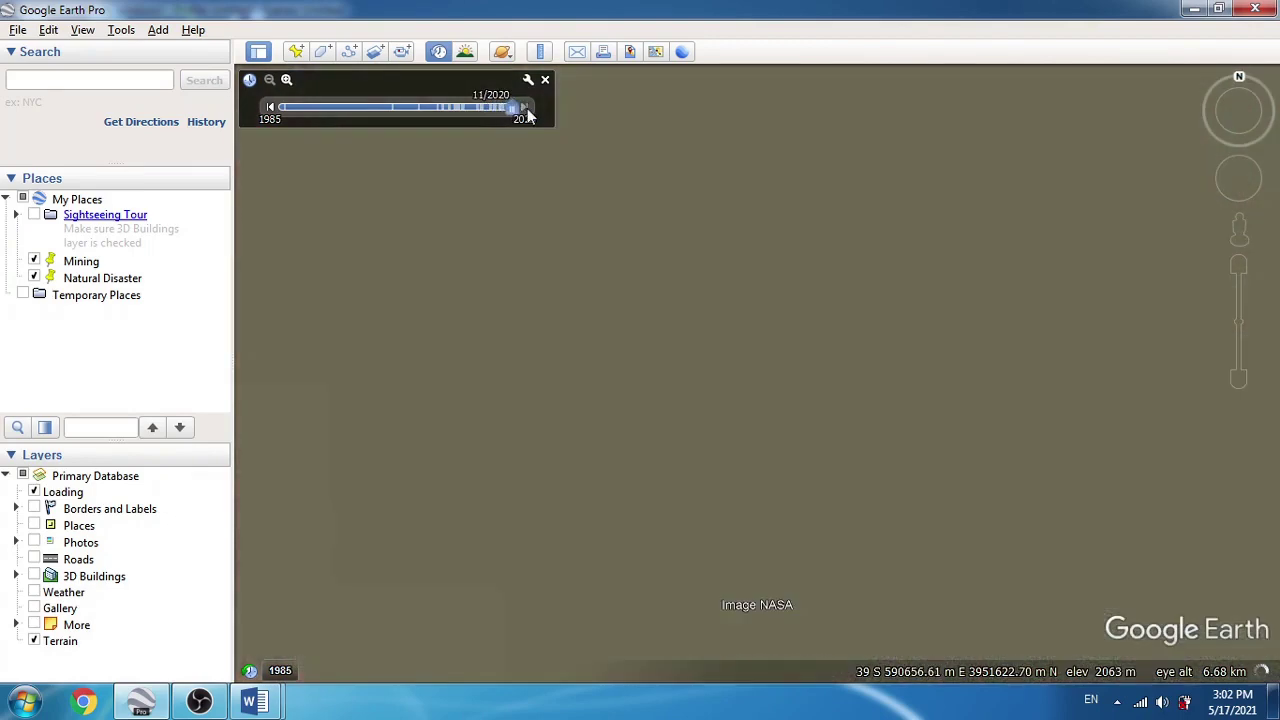
{"action": "scroll", "coordinate": [690, 440], "scroll_direction": "up", "scroll_amount": 3}
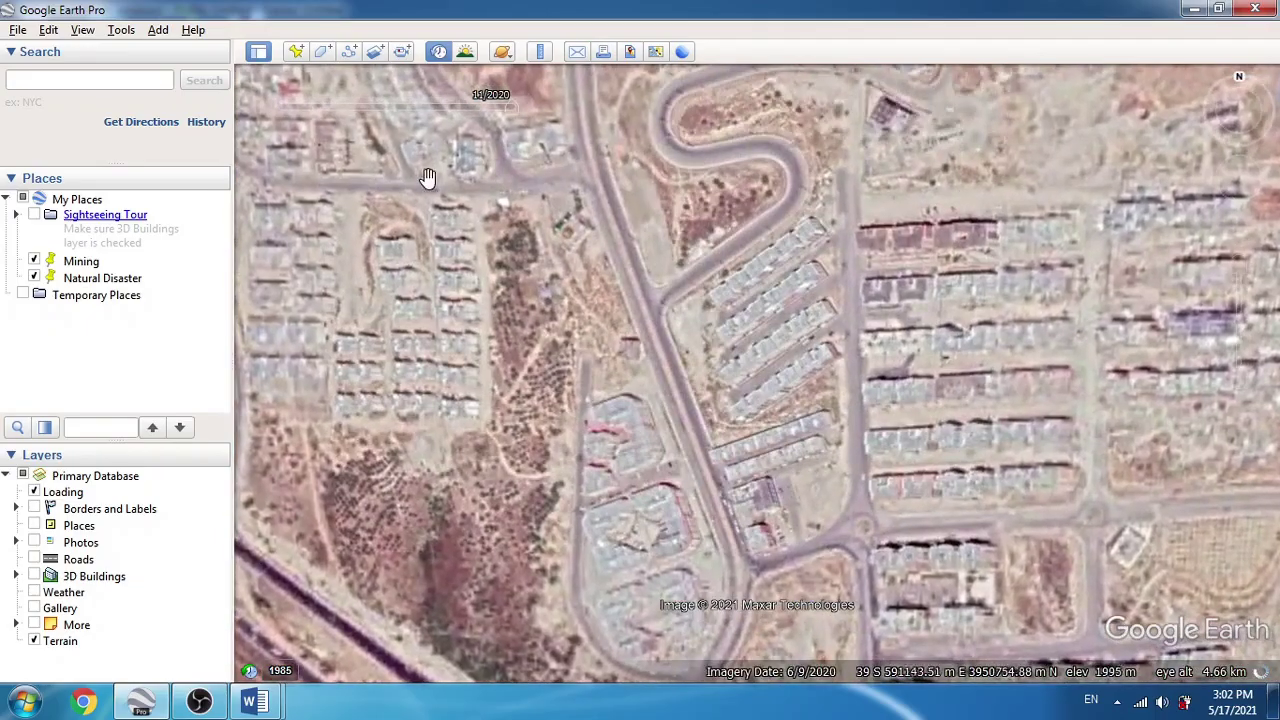
{"action": "left_click_drag", "start_coordinate": [429, 180], "coordinate": [646, 423]}
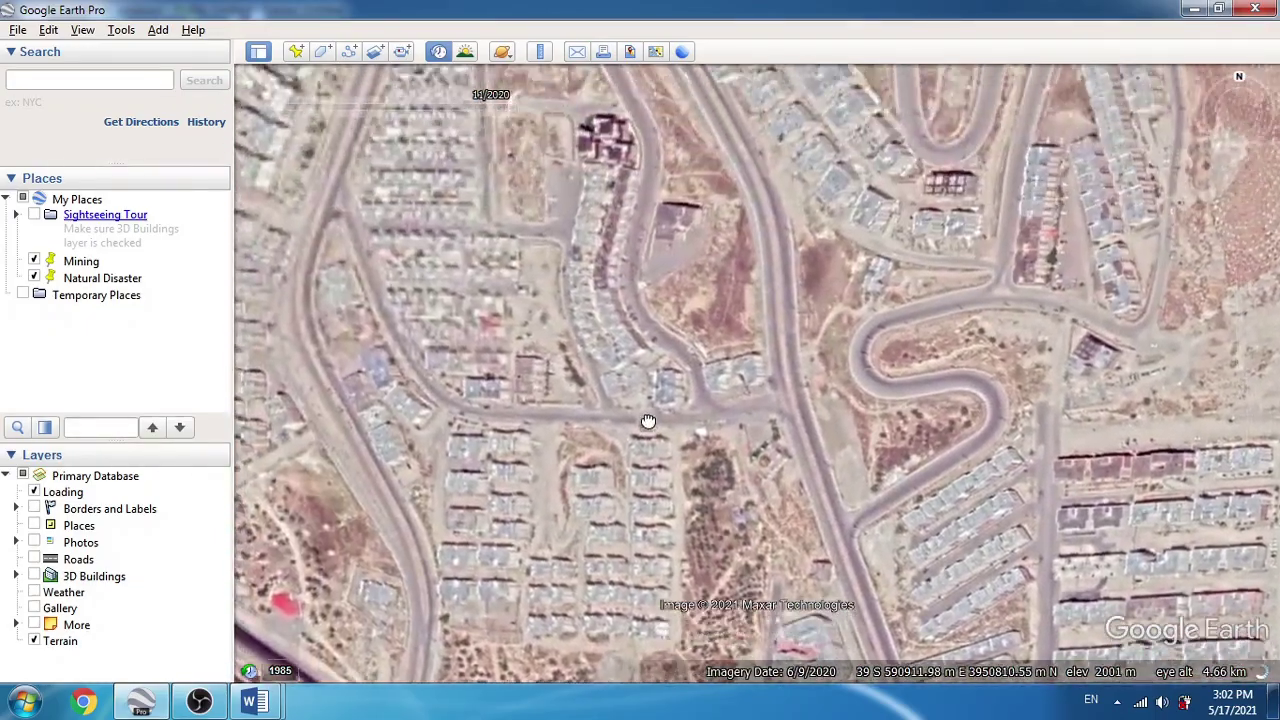
{"action": "scroll", "coordinate": [709, 275], "scroll_direction": "down", "scroll_amount": 3}
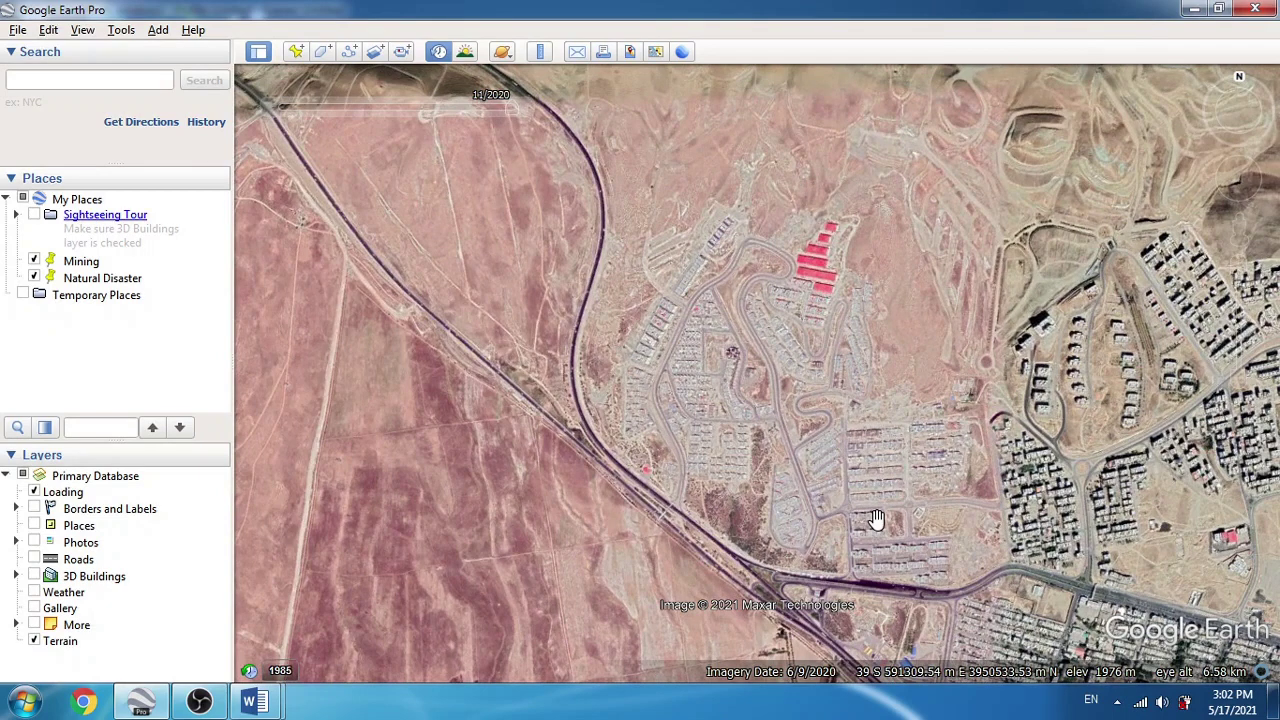
Fly to the Mining place, centre the pits, and compare 12/2006 with 3/2012 imagery
{"action": "double_click", "coordinate": [81, 261]}
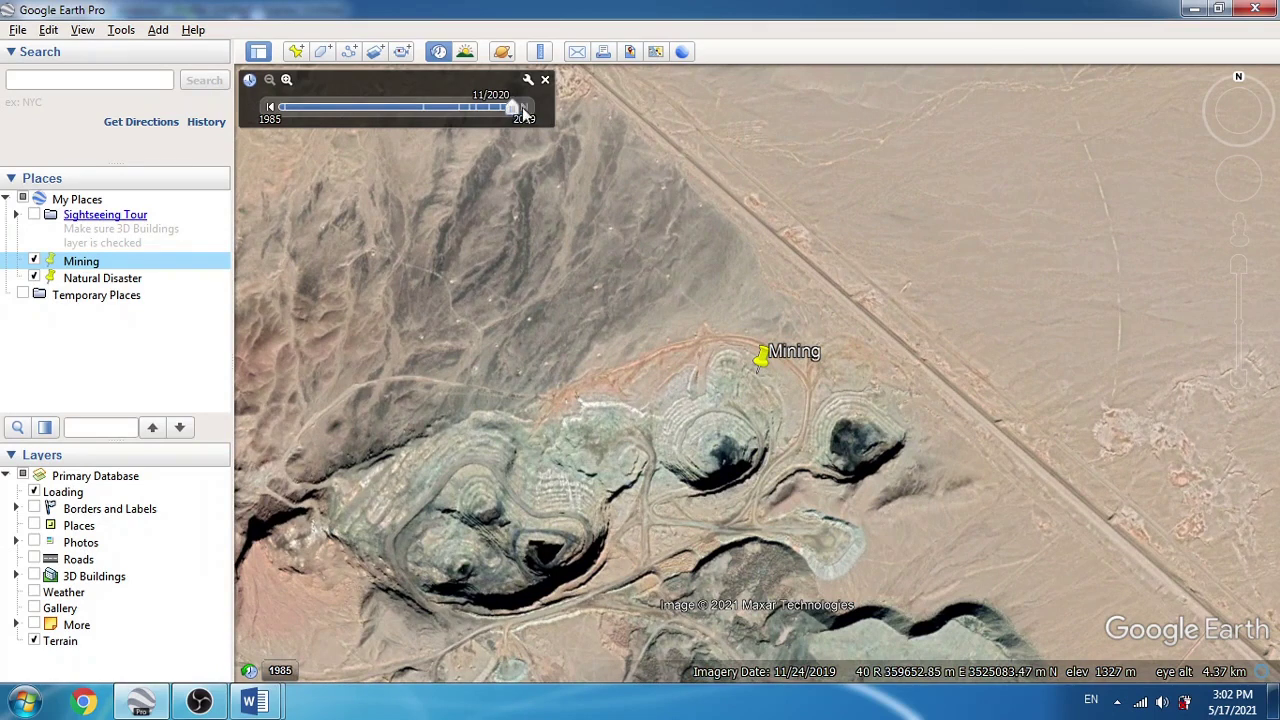
{"action": "left_click_drag", "start_coordinate": [675, 607], "coordinate": [757, 512]}
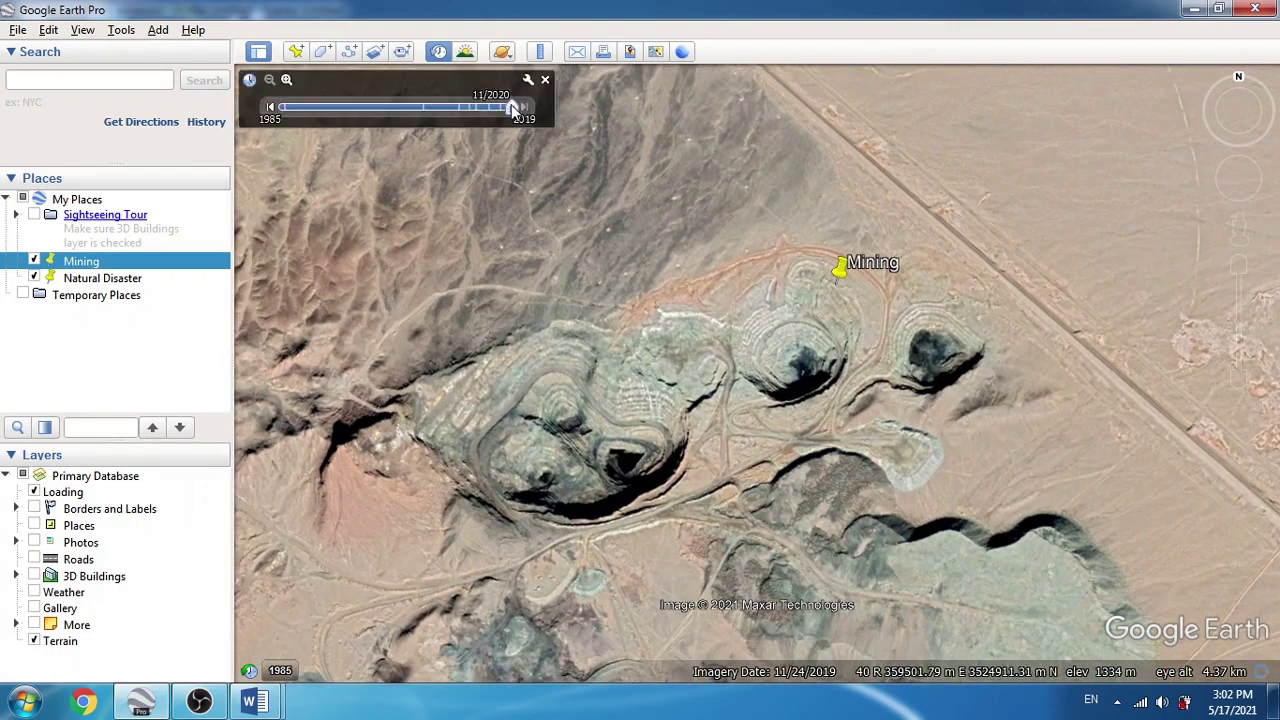
{"action": "left_click_drag", "start_coordinate": [512, 108], "coordinate": [427, 109]}
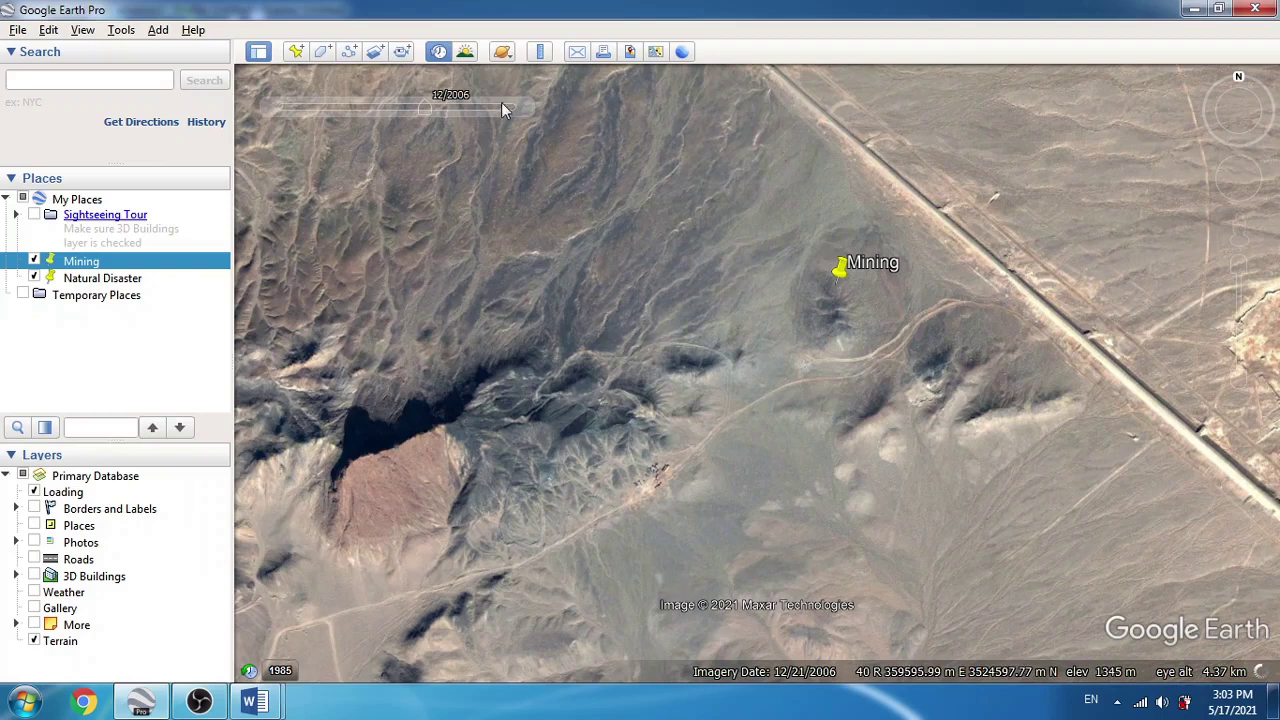
{"action": "mouse_move", "coordinate": [505, 116]}
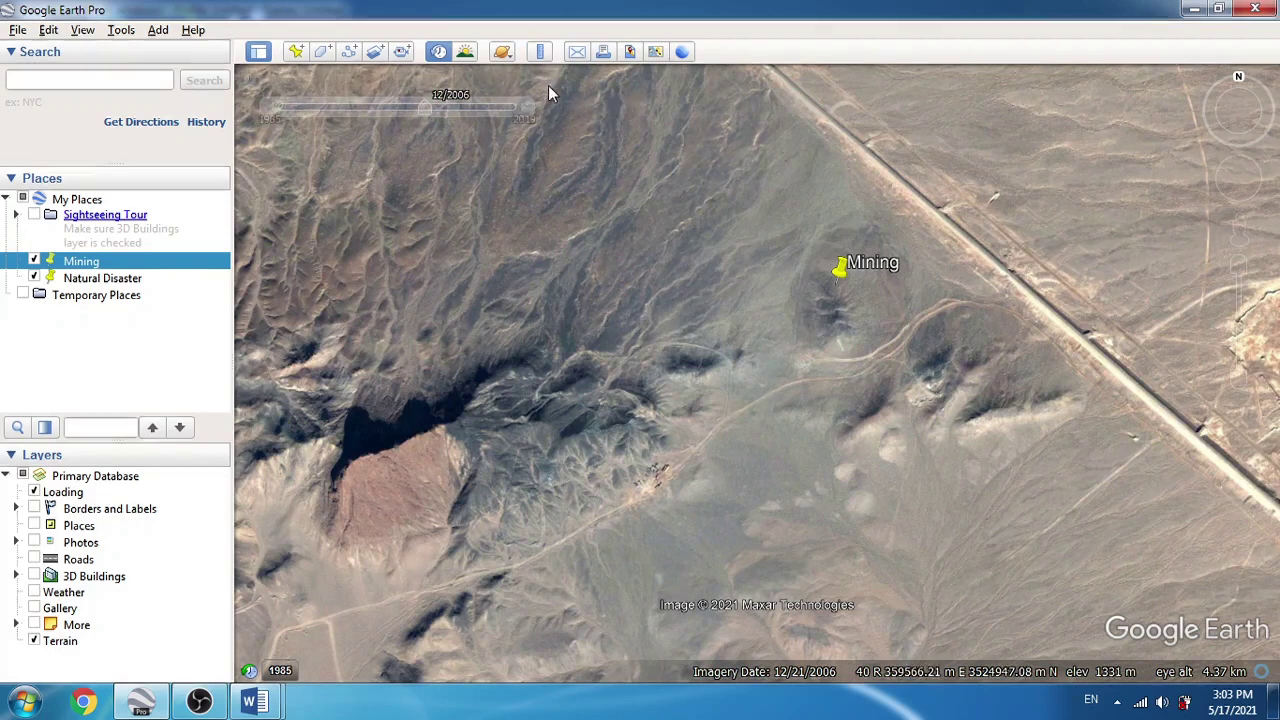
{"action": "left_click", "coordinate": [525, 108]}
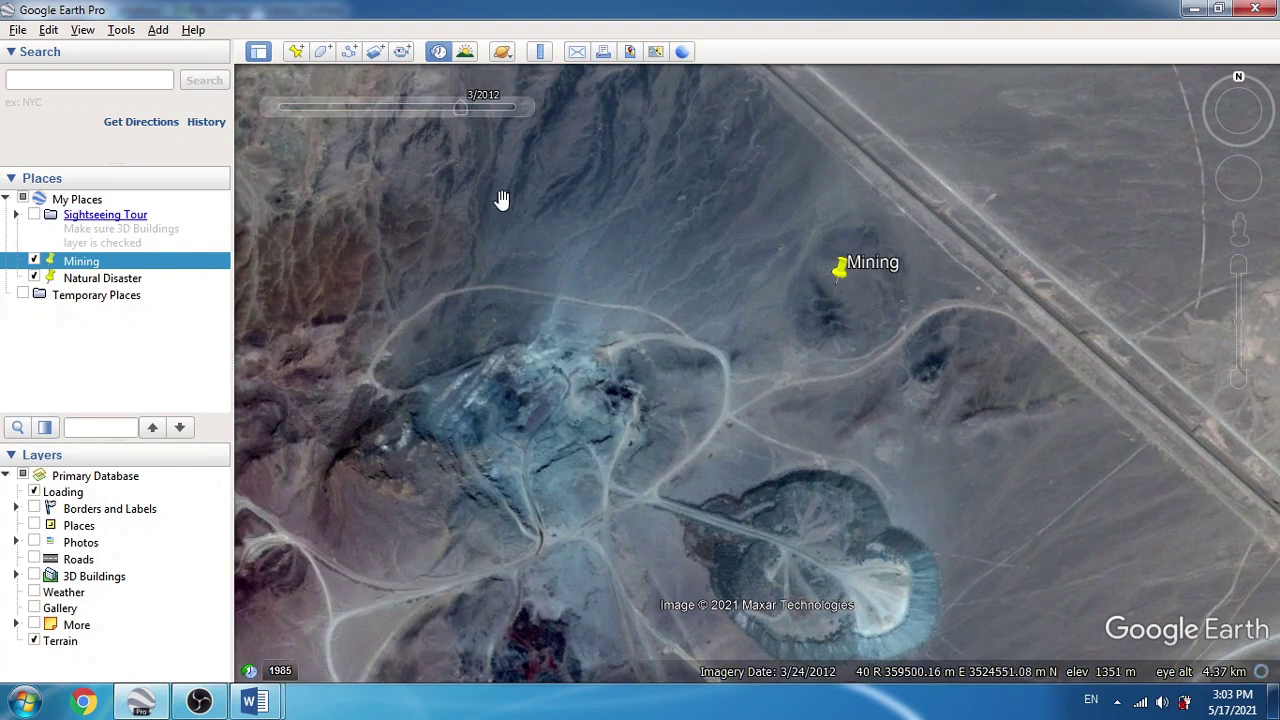
Step the Mining imagery through 2013, 2014 and 2016, returning to 10/2014
{"action": "left_click", "coordinate": [523, 108]}
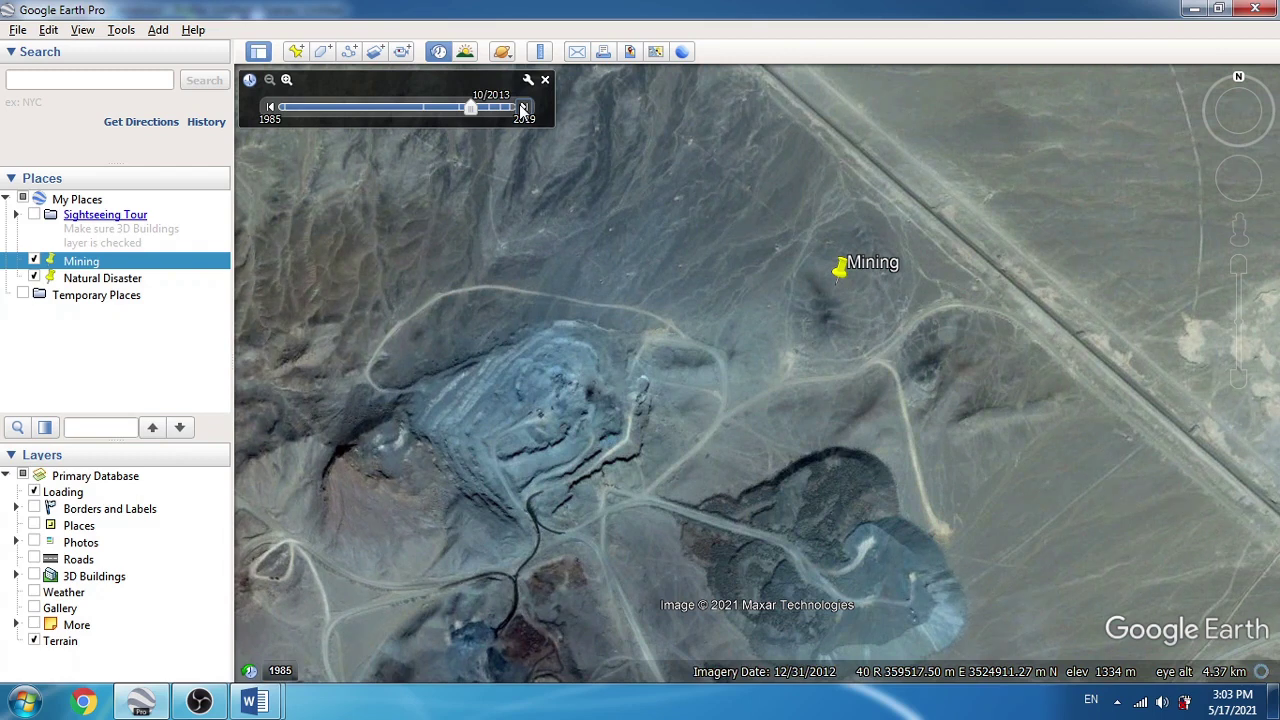
{"action": "left_click", "coordinate": [522, 107]}
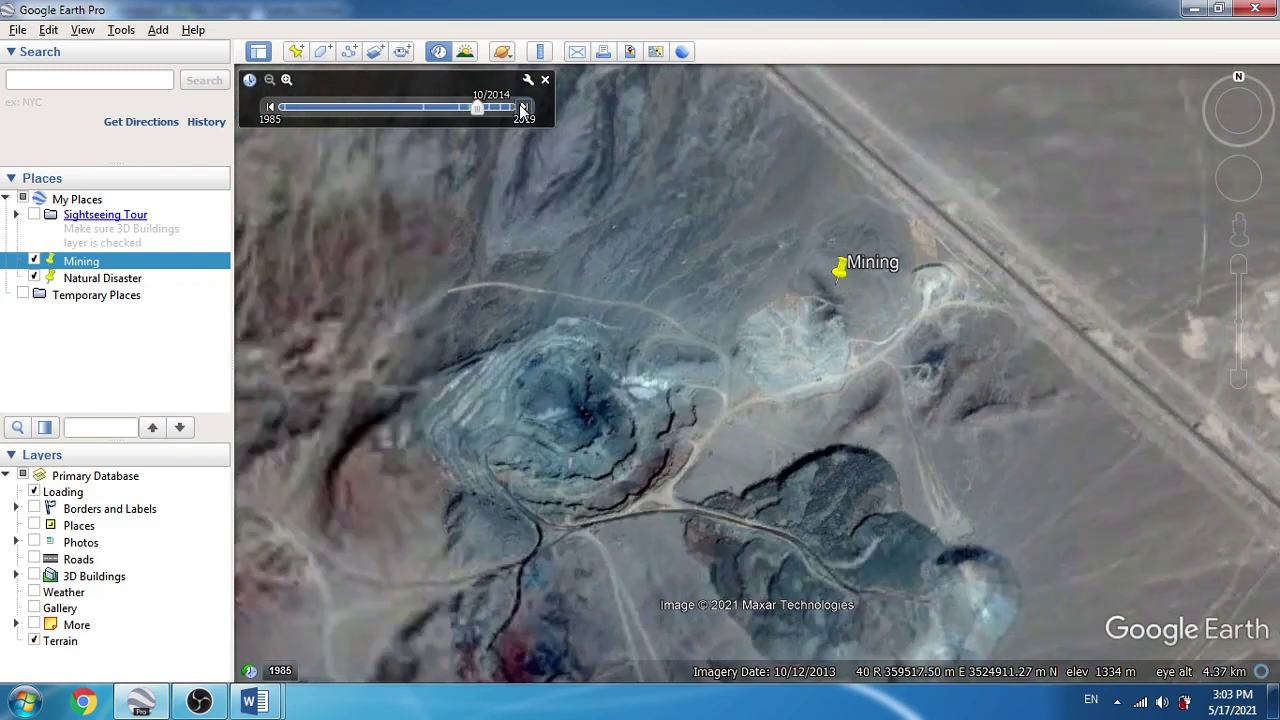
{"action": "left_click", "coordinate": [490, 107]}
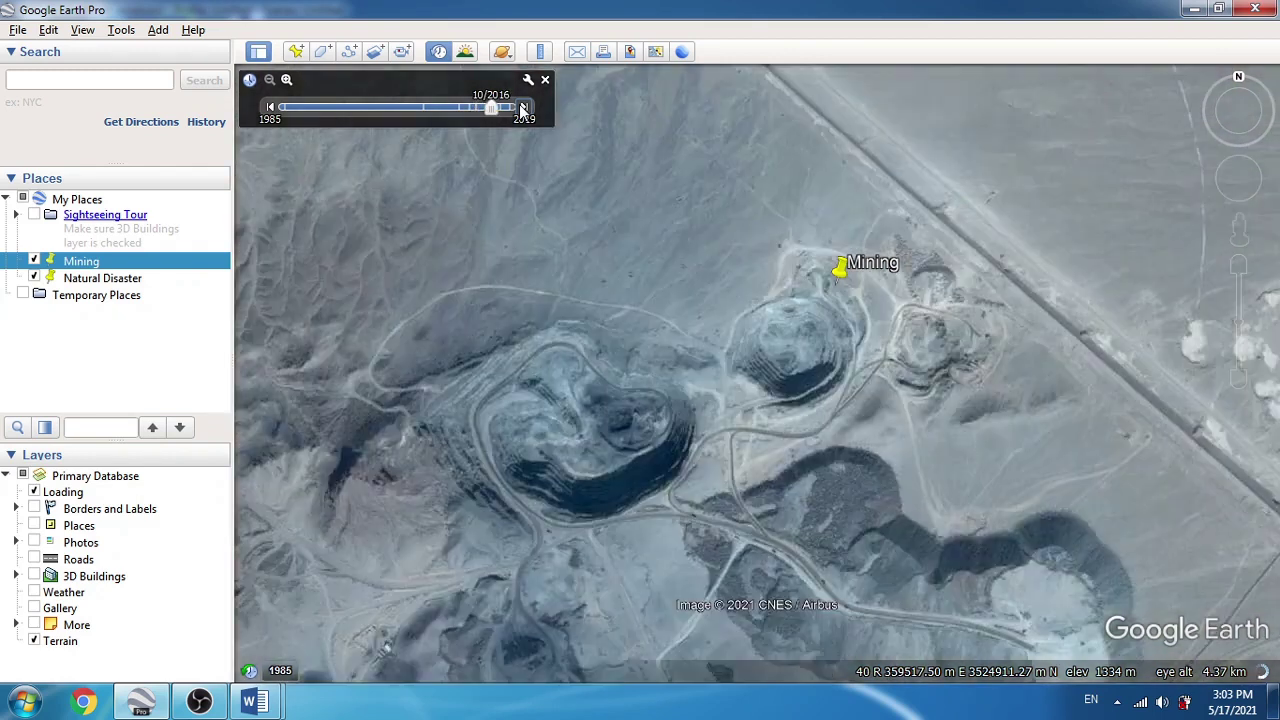
{"action": "left_click", "coordinate": [270, 107]}
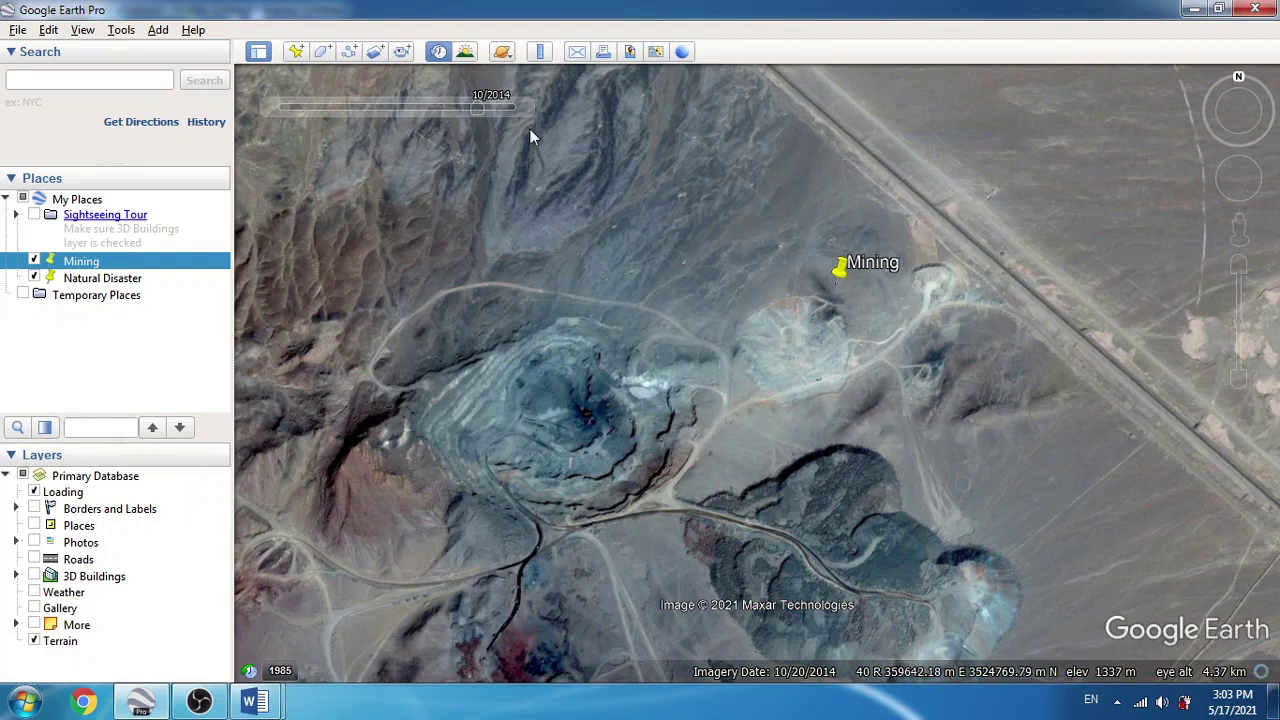
Advance the Mining imagery through 2016 and June 2018 to November 2019
{"action": "mouse_move", "coordinate": [530, 122]}
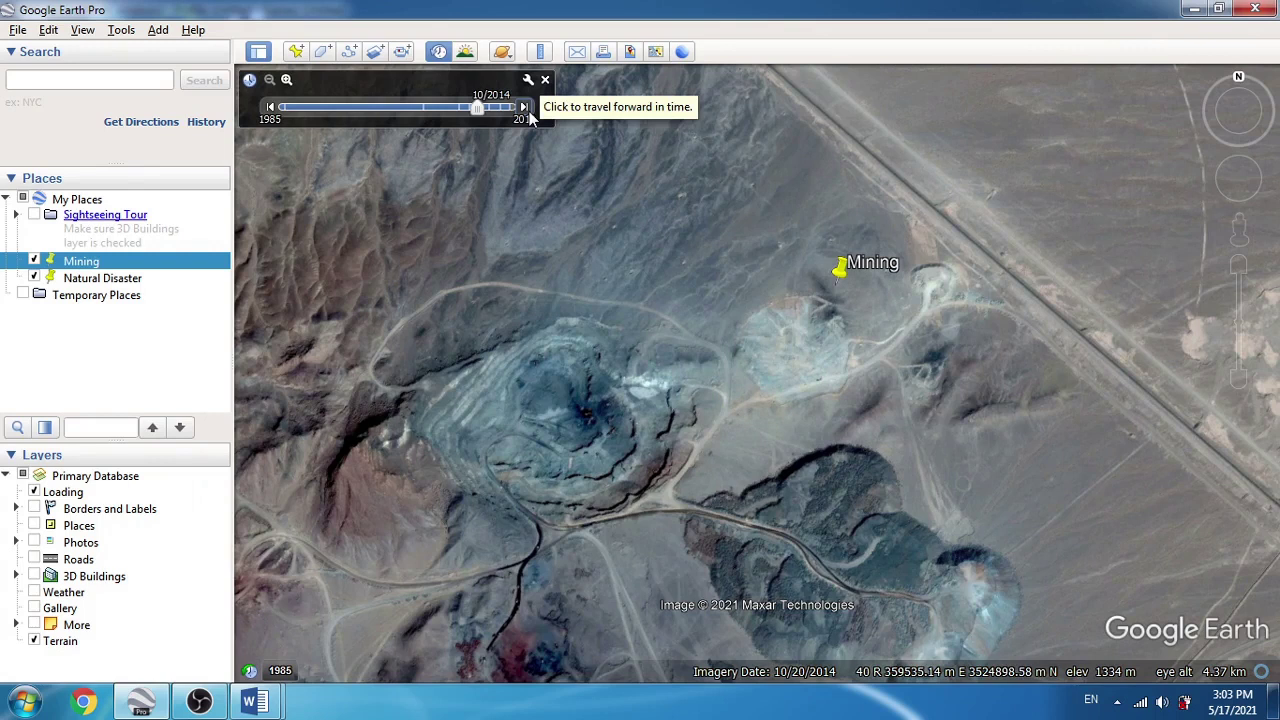
{"action": "left_click", "coordinate": [528, 112]}
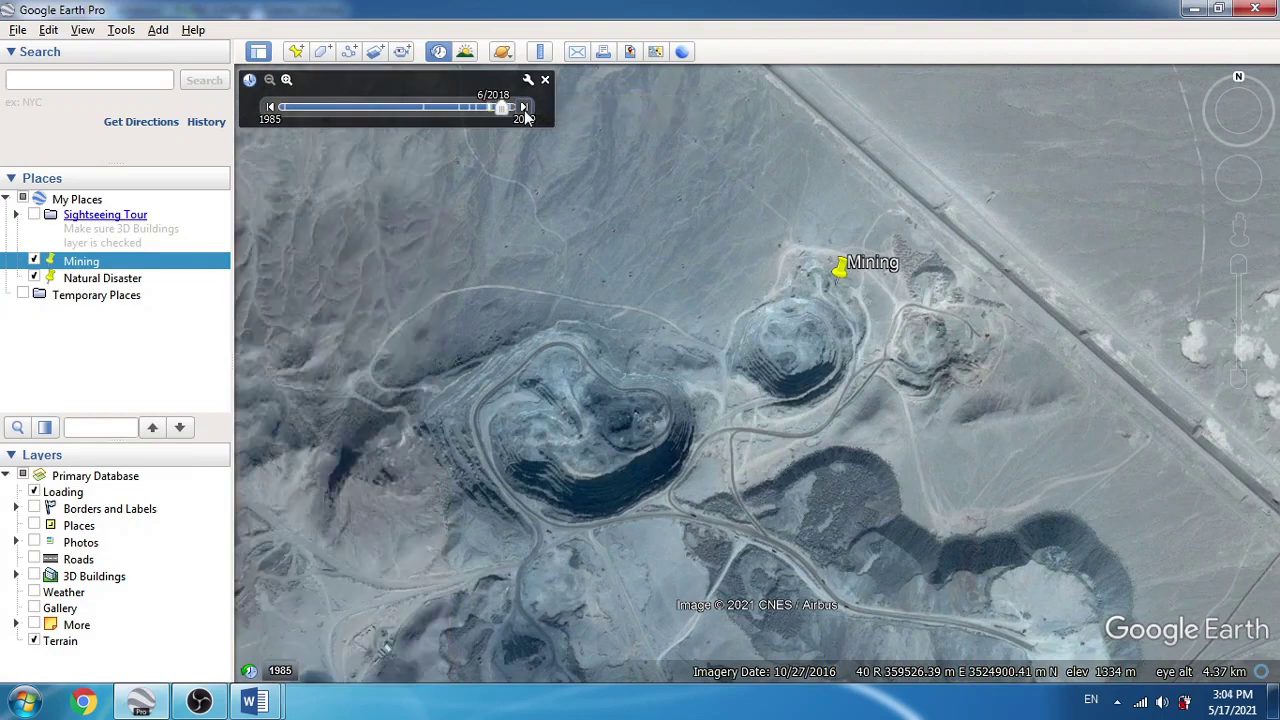
{"action": "left_click", "coordinate": [507, 110]}
{"action": "left_click", "coordinate": [512, 112]}
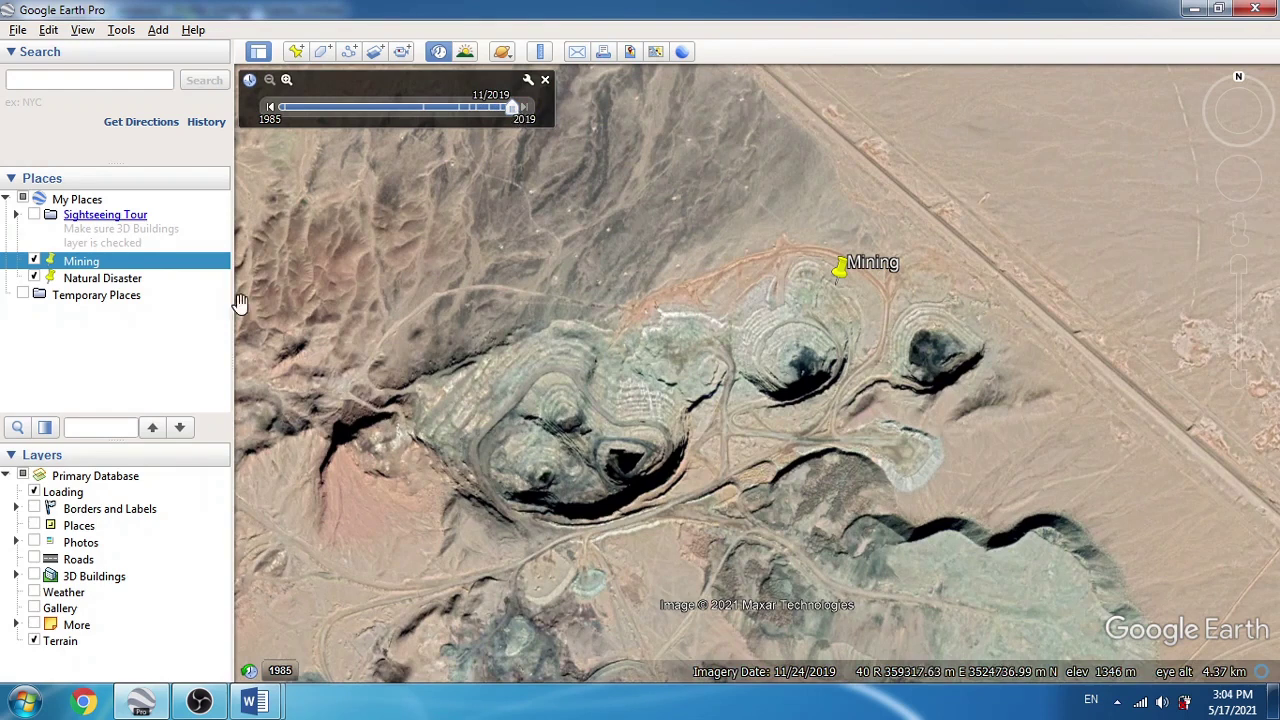
Fly to the Natural Disaster placemark and centre the lake in view
{"action": "double_click", "coordinate": [72, 282]}
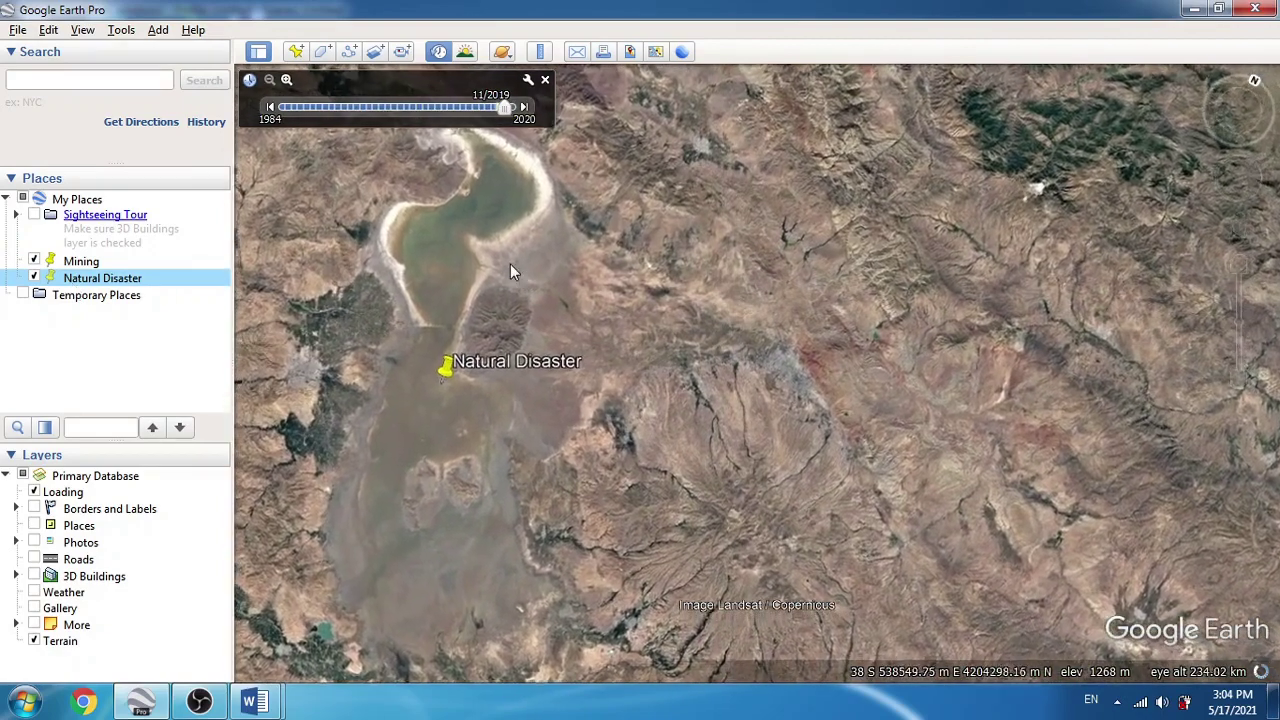
{"action": "left_click_drag", "start_coordinate": [510, 264], "coordinate": [588, 386]}
{"action": "scroll", "coordinate": [586, 400], "scroll_direction": "up", "scroll_amount": 2}
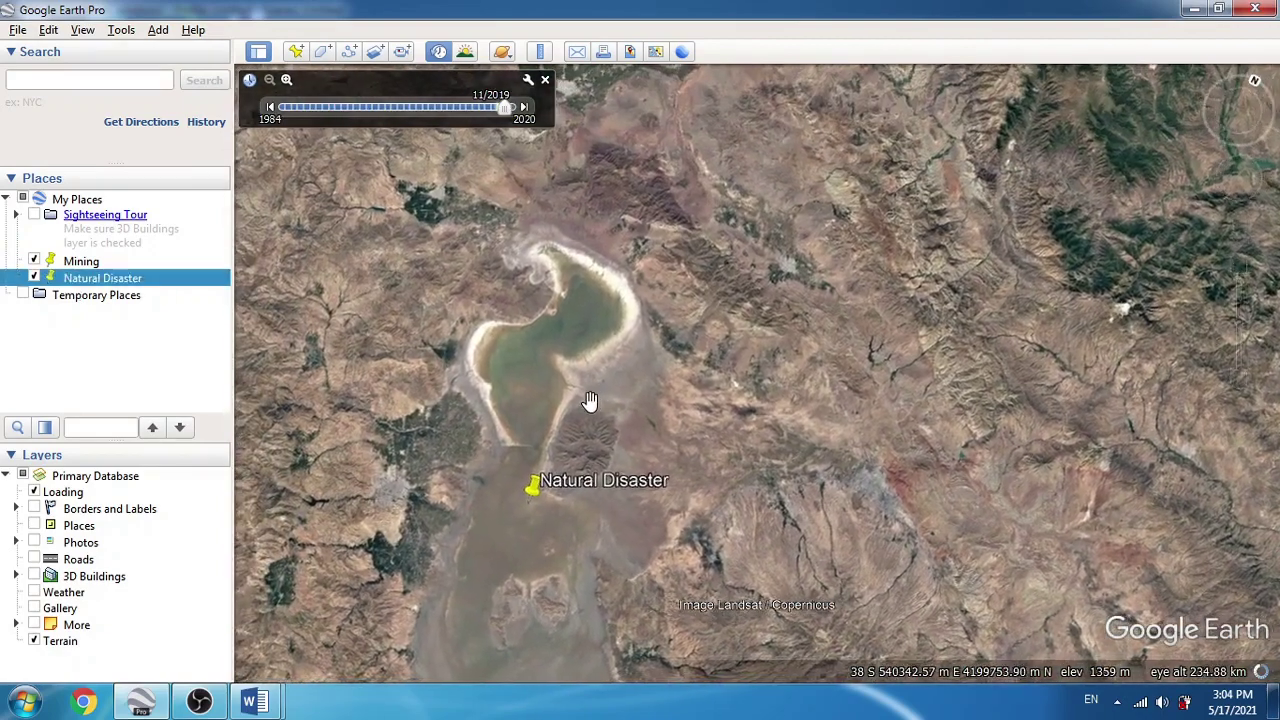
{"action": "left_click_drag", "start_coordinate": [624, 400], "coordinate": [731, 445]}
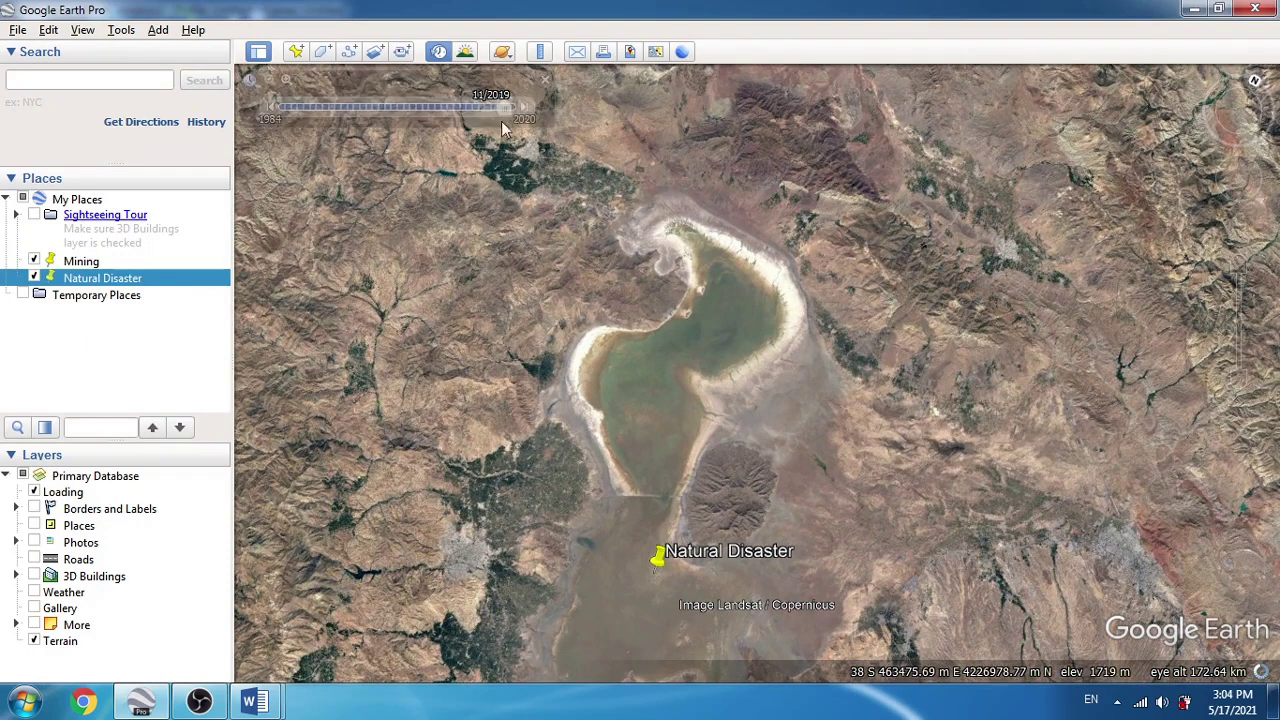
Rewind the lake imagery to December 1984 and zoom out to show the whole lake
{"action": "mouse_move", "coordinate": [510, 115]}
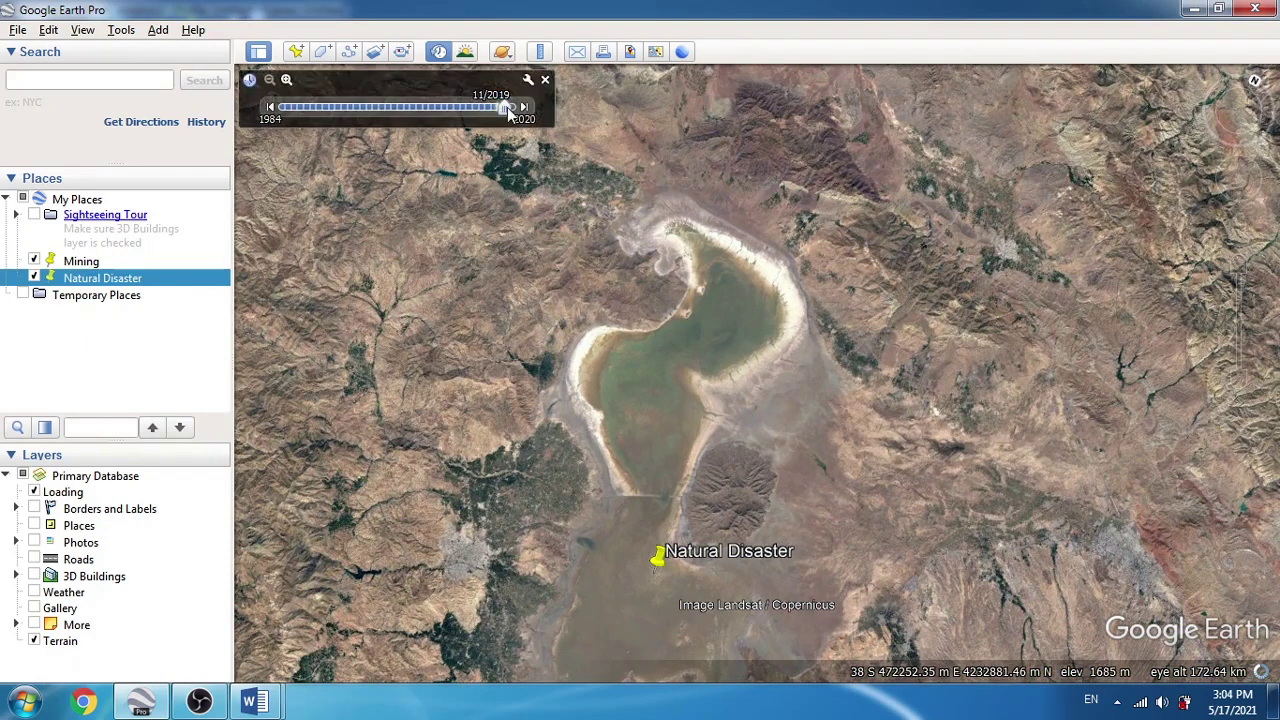
{"action": "left_click_drag", "start_coordinate": [510, 115], "coordinate": [297, 118]}
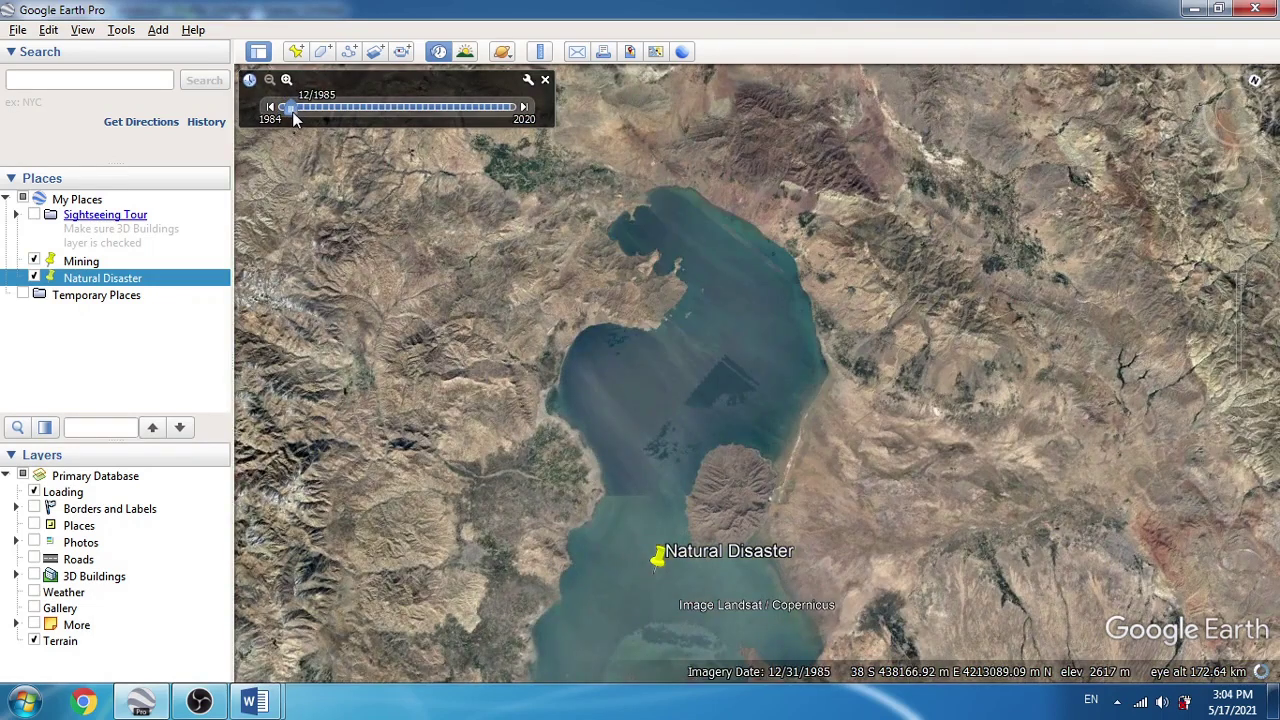
{"action": "left_click_drag", "start_coordinate": [293, 118], "coordinate": [286, 115]}
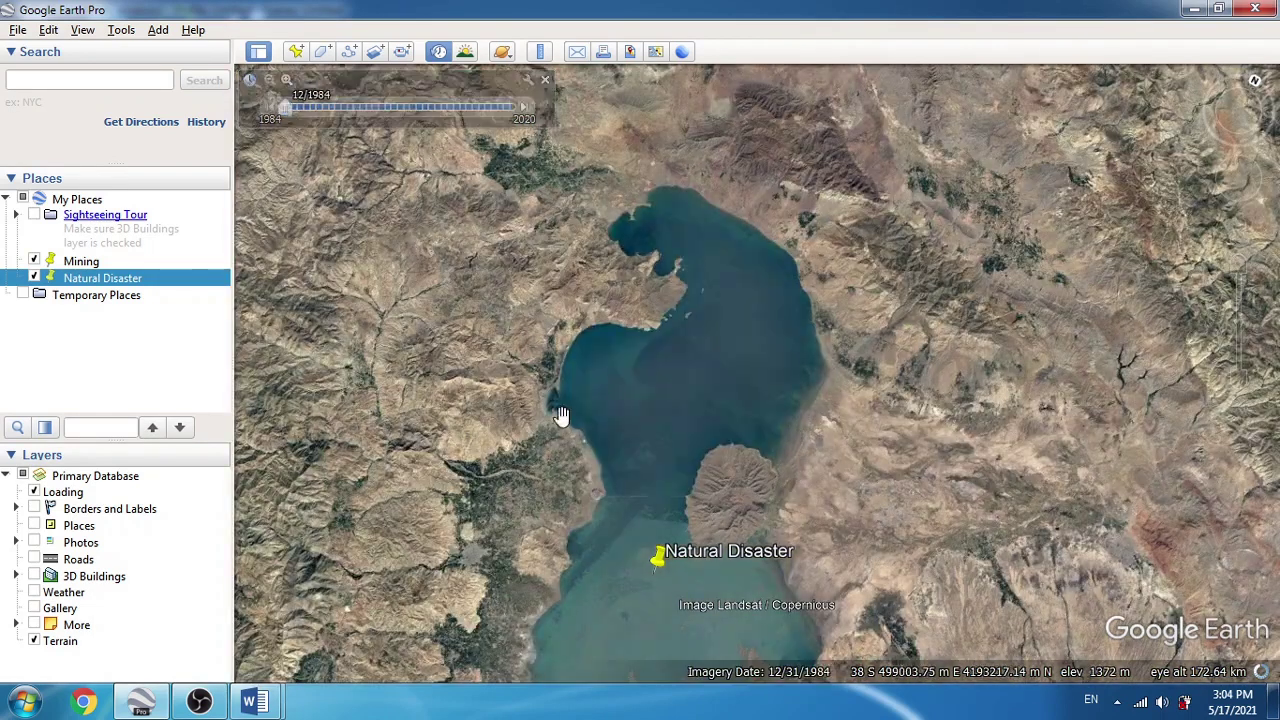
{"action": "left_click_drag", "start_coordinate": [634, 540], "coordinate": [654, 387]}
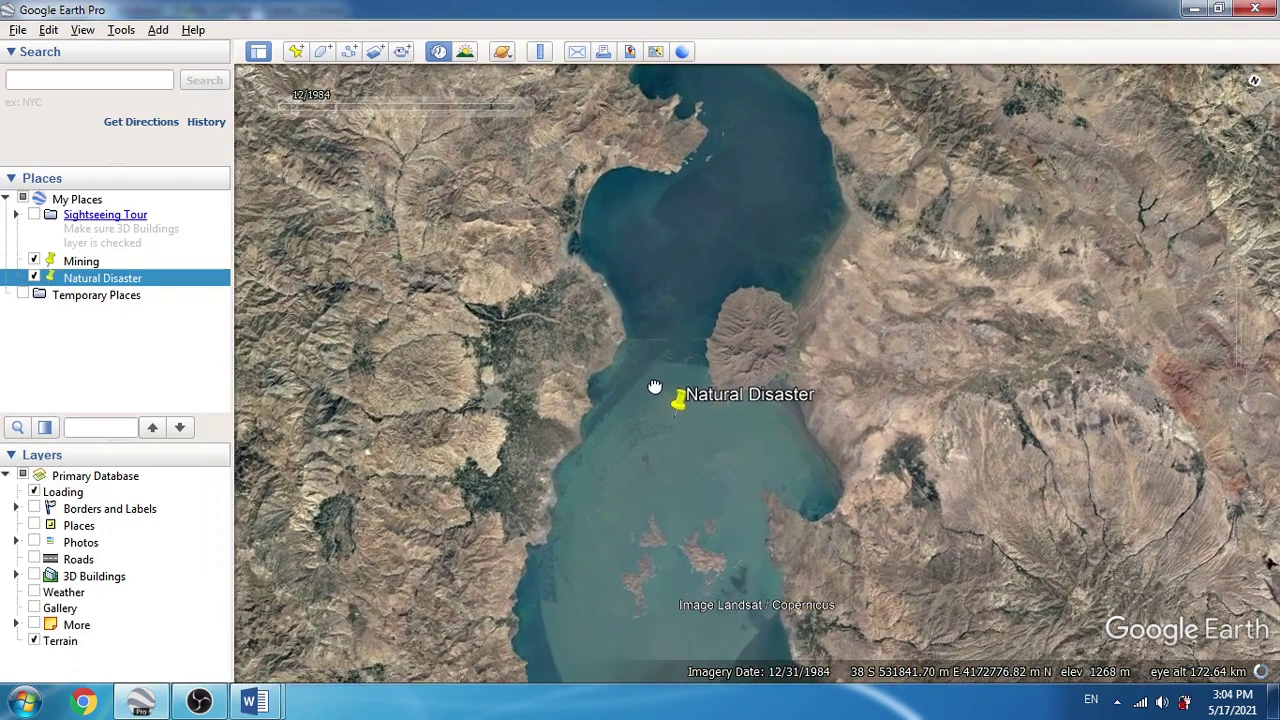
{"action": "scroll", "coordinate": [754, 391], "scroll_direction": "down", "scroll_amount": 3}
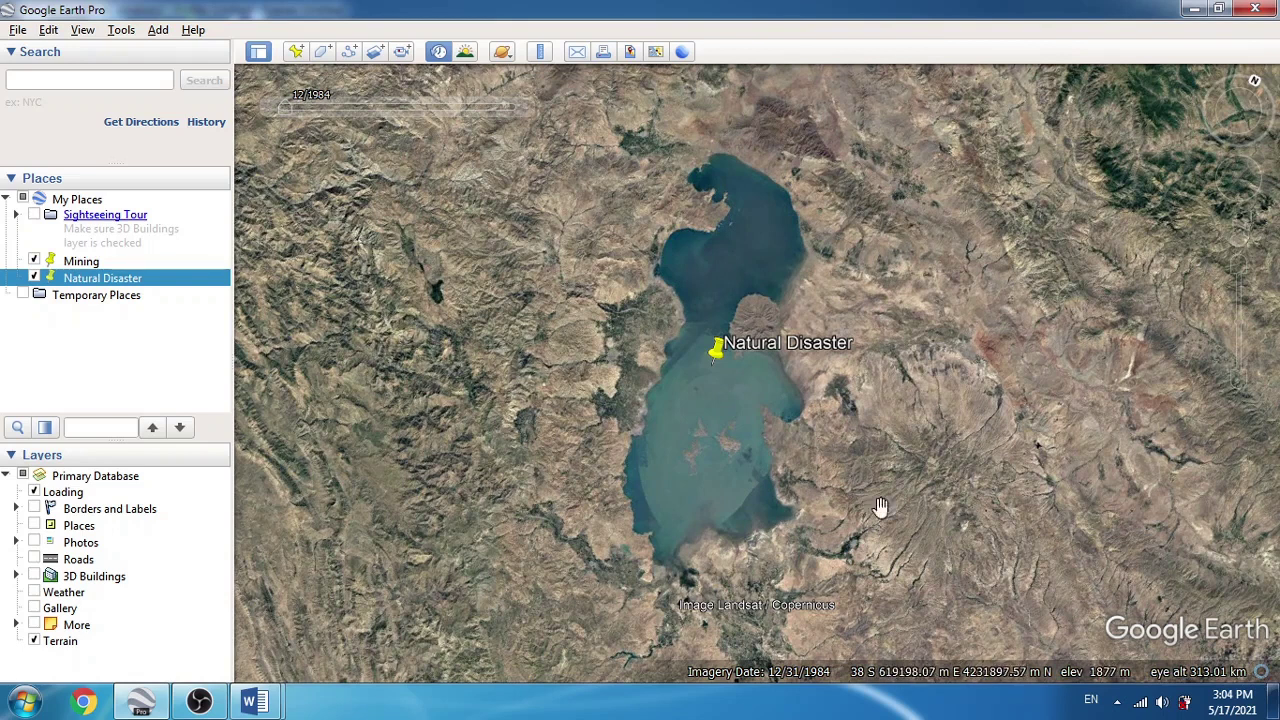
{"action": "mouse_move", "coordinate": [383, 155]}
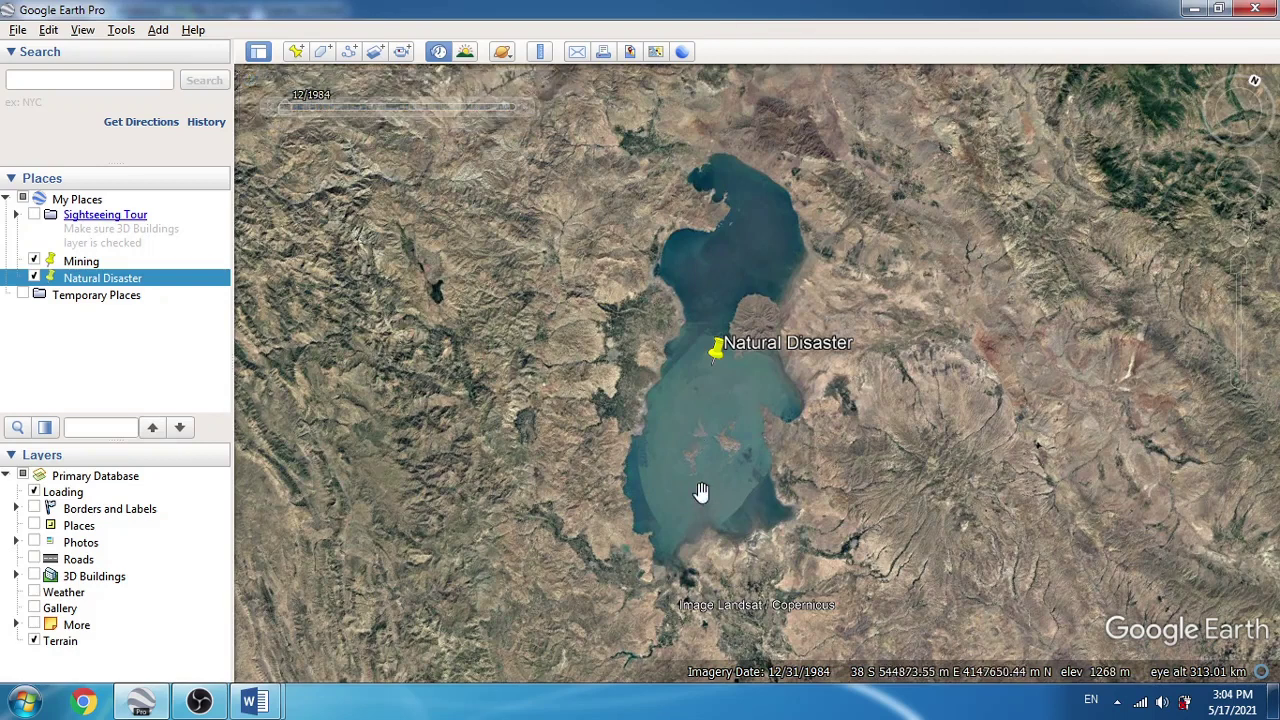
Play the lake imagery, then step it forward through 2010, 2011, 2012 and 2013
{"action": "left_click", "coordinate": [525, 108]}
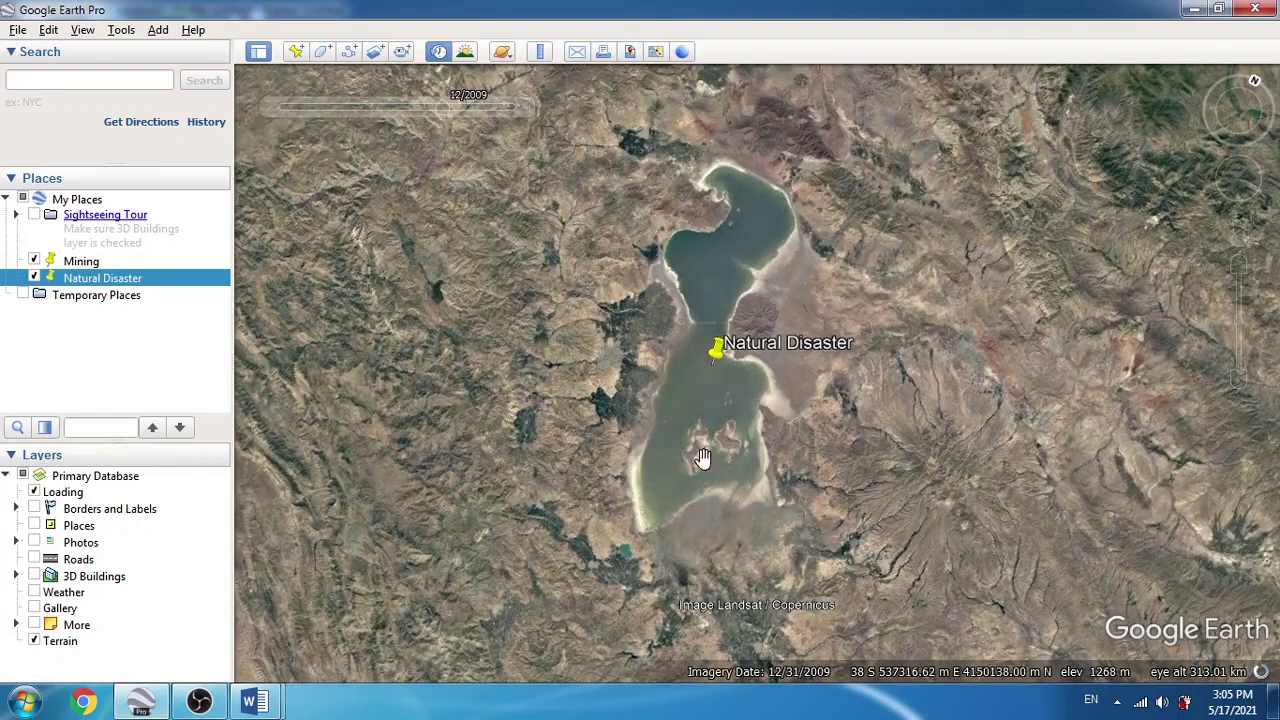
{"action": "left_click", "coordinate": [527, 108]}
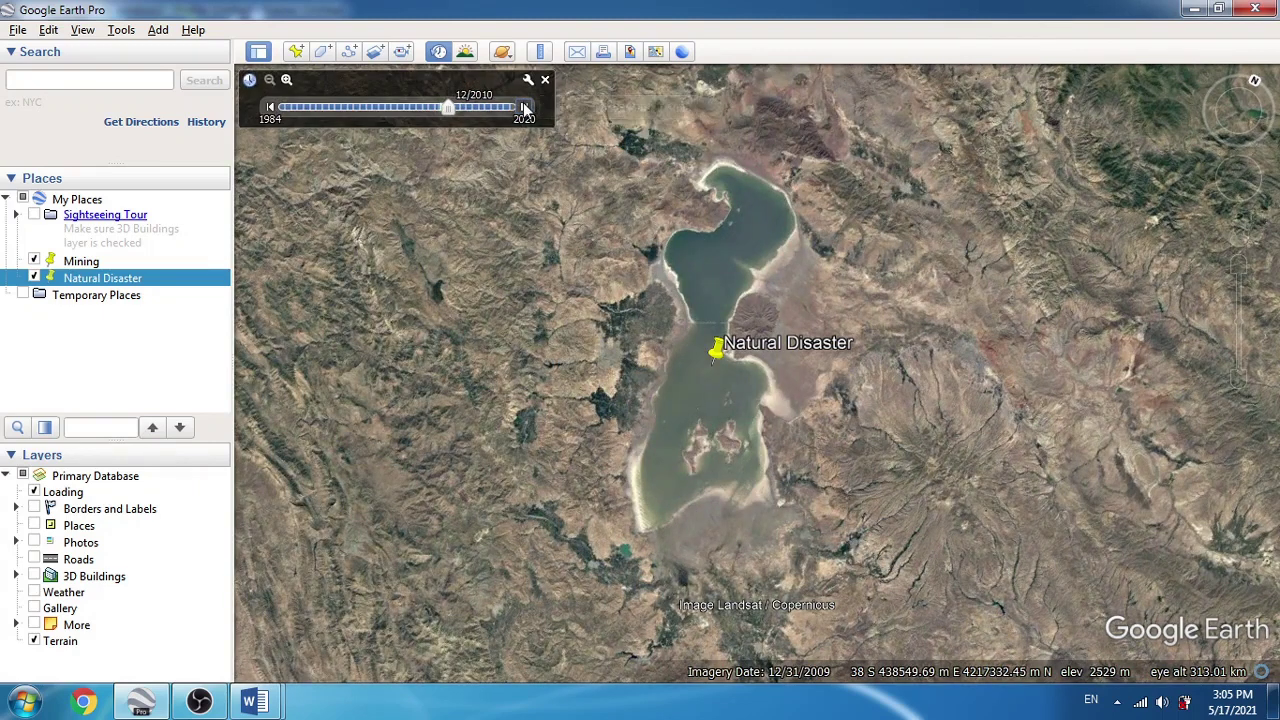
{"action": "left_click", "coordinate": [527, 108]}
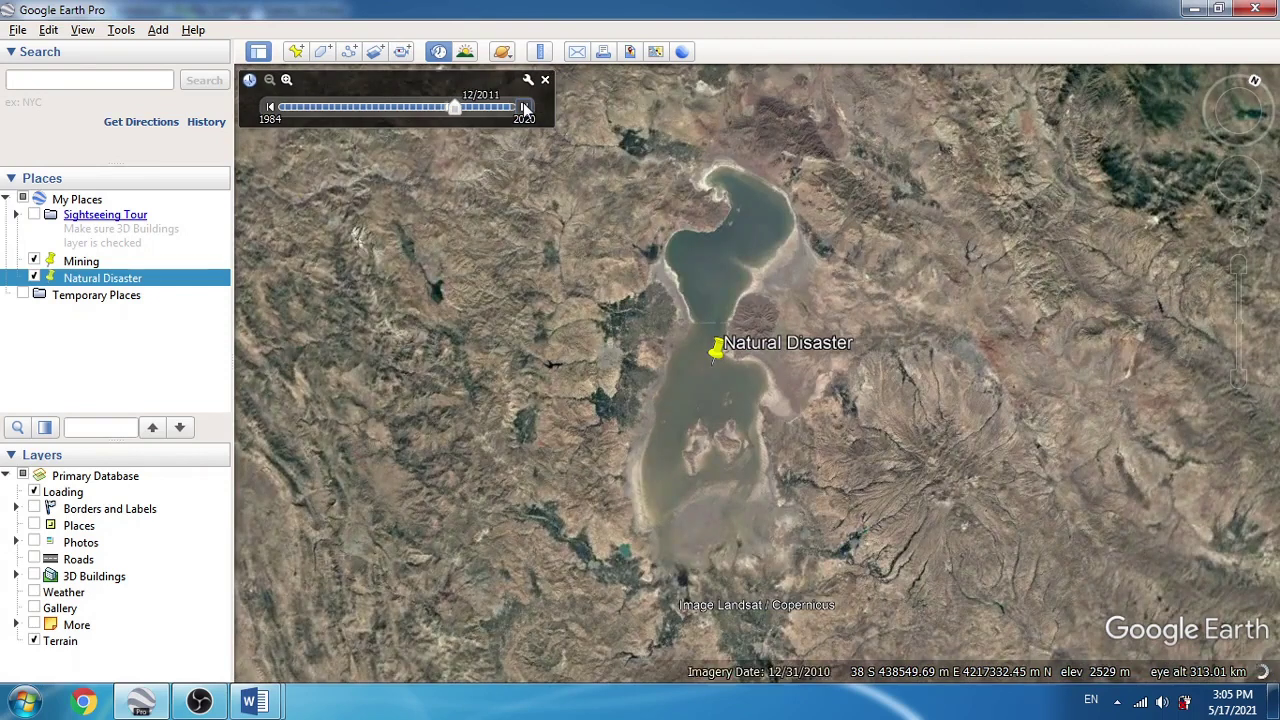
{"action": "left_click", "coordinate": [527, 108]}
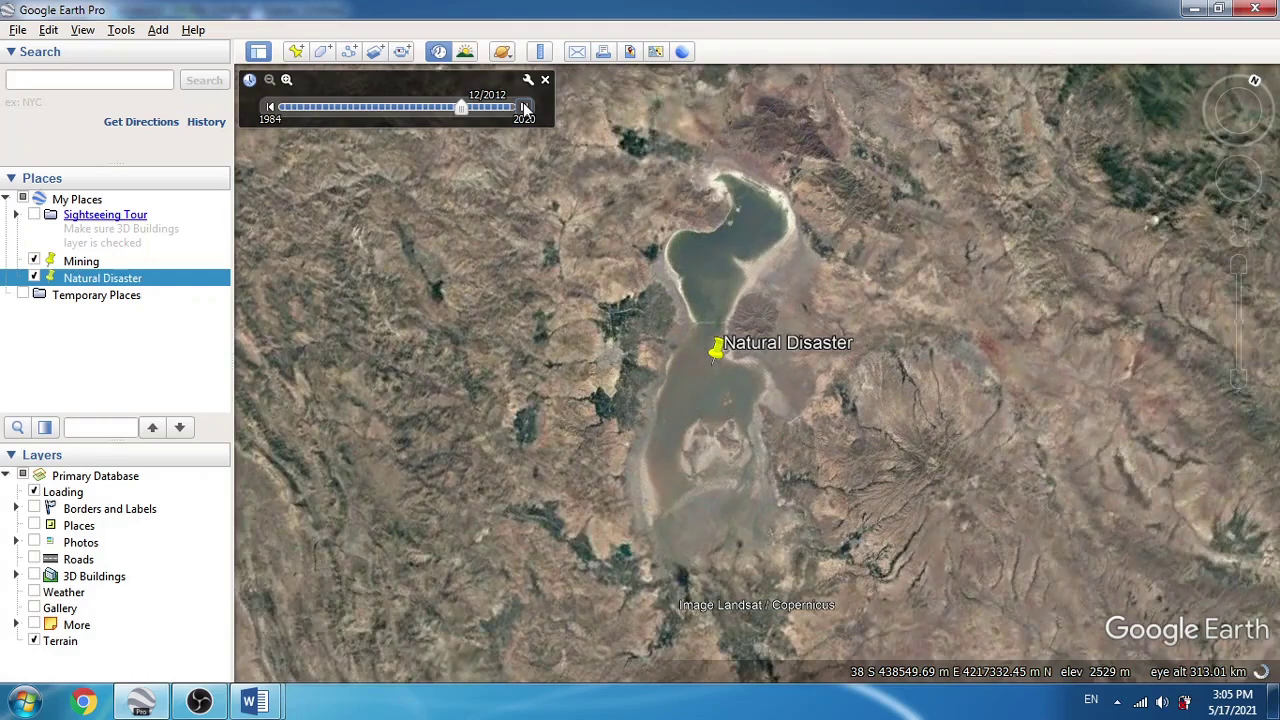
{"action": "left_click", "coordinate": [527, 108]}
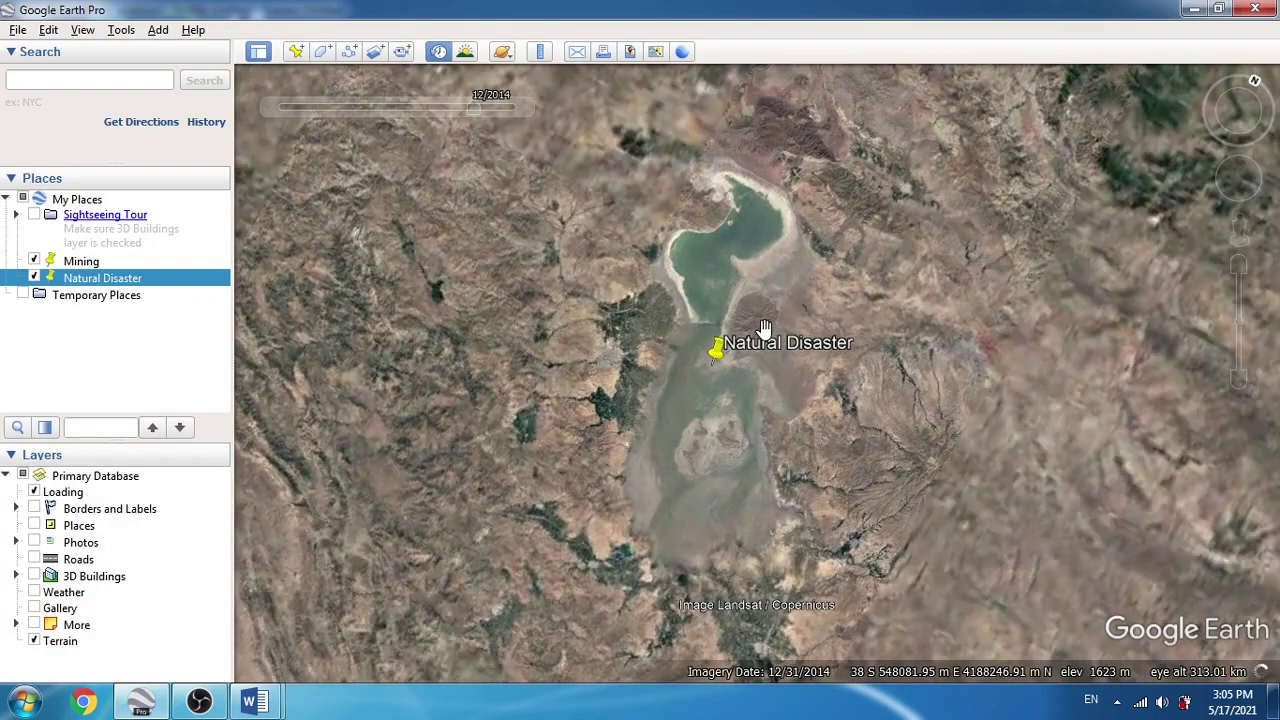
Zoom in and recentre the shrunken lake in its 12/2014 imagery
{"action": "scroll", "coordinate": [752, 308], "scroll_direction": "up", "scroll_amount": 2}
{"action": "scroll", "coordinate": [750, 307], "scroll_direction": "up", "scroll_amount": 1}
{"action": "left_click_drag", "start_coordinate": [751, 294], "coordinate": [729, 257]}
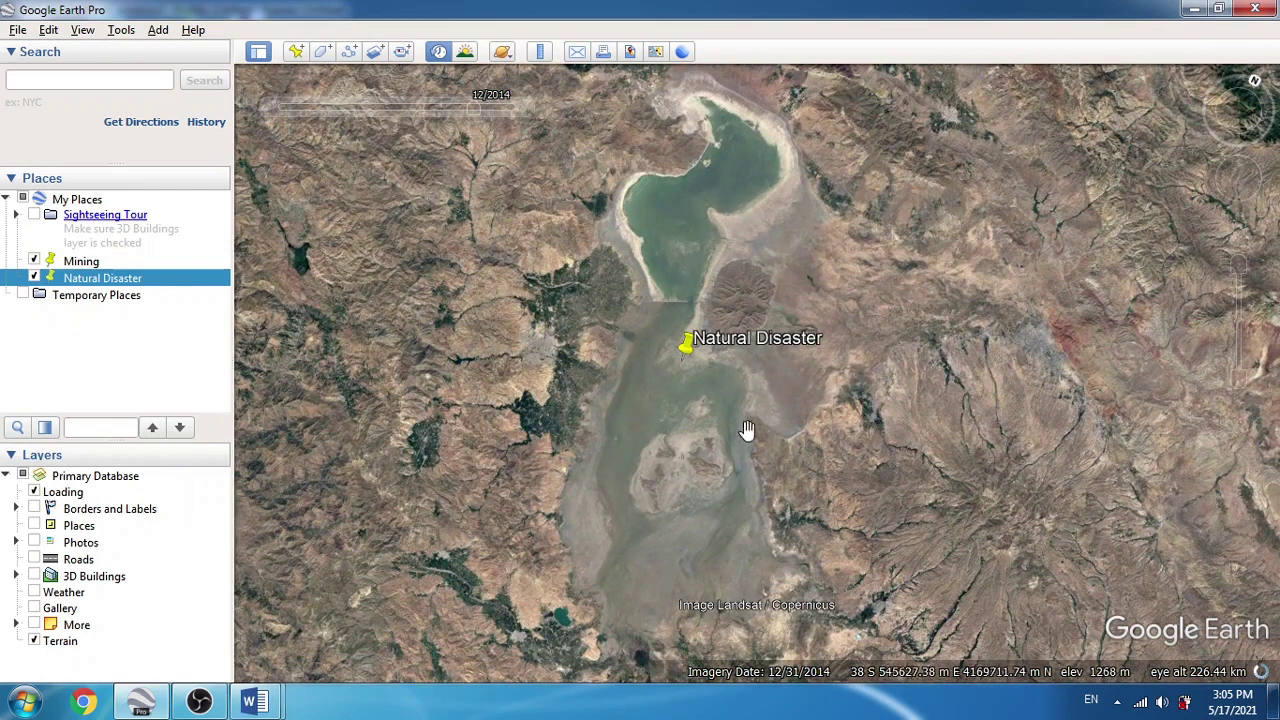
{"action": "mouse_move", "coordinate": [521, 118]}
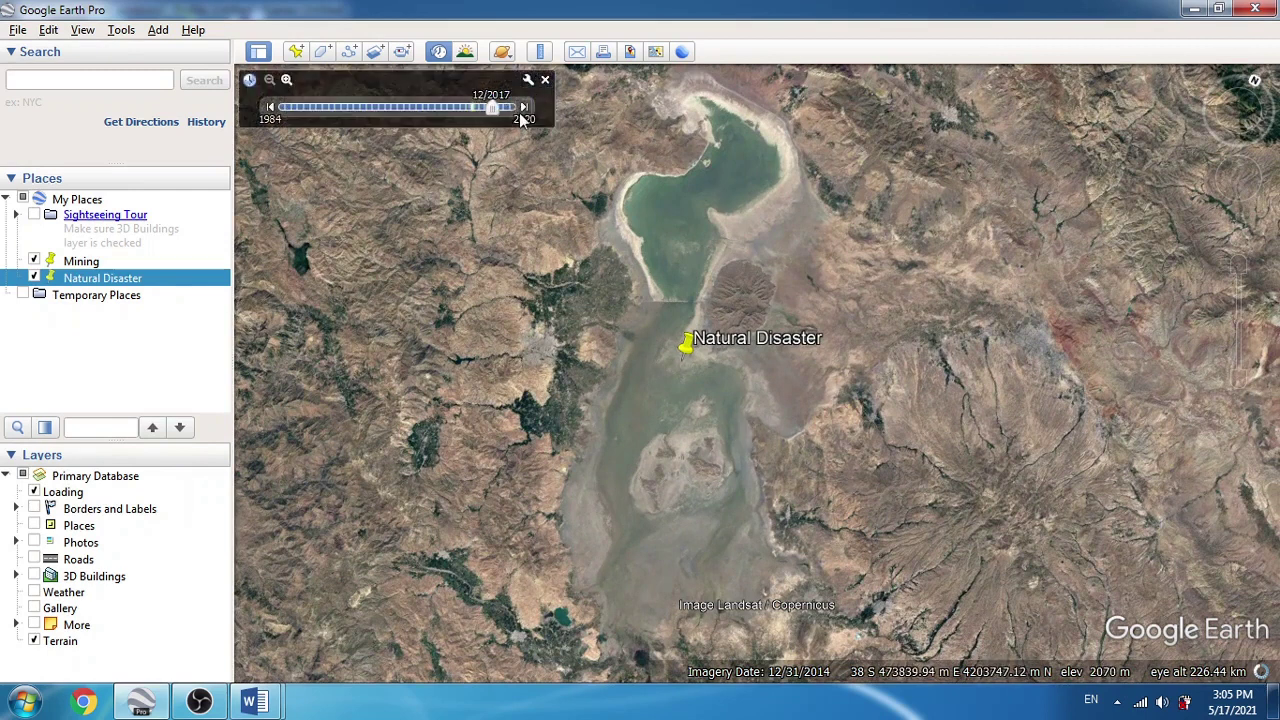